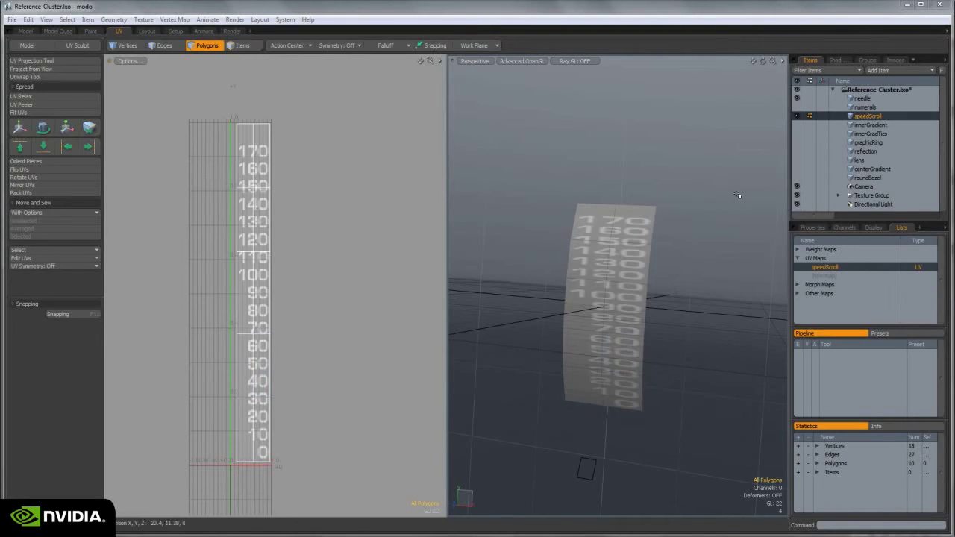
- Preview the scene's image clips behind the speedScroll UV layout, including reflection_speedo, alpha_common, innerGradient and innerGradient_tics
left_click(895, 60)
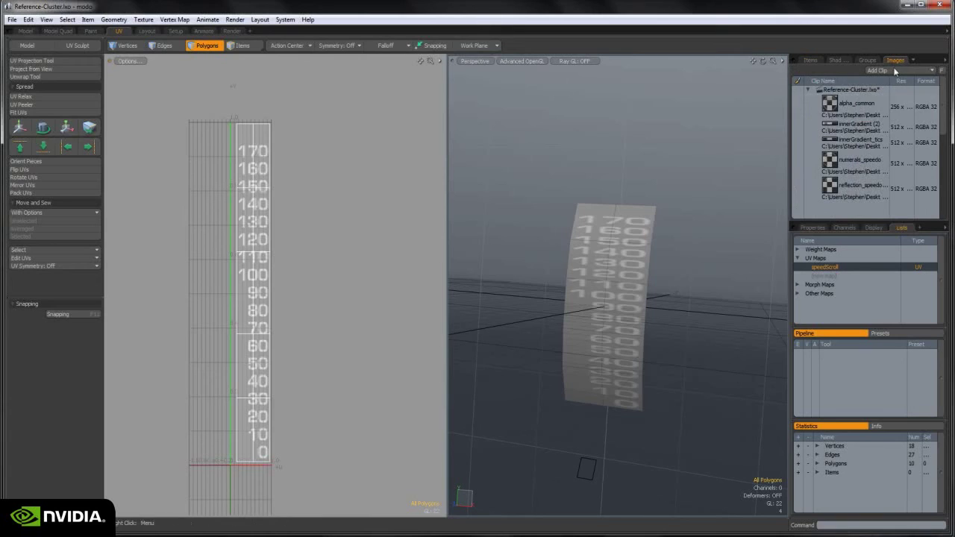
left_click(859, 187)
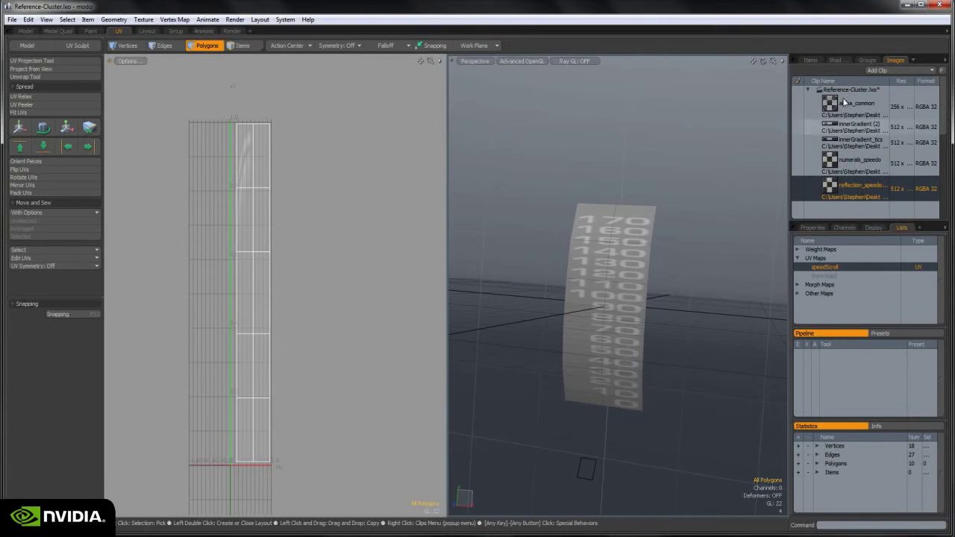
left_click(833, 60)
left_click(810, 59)
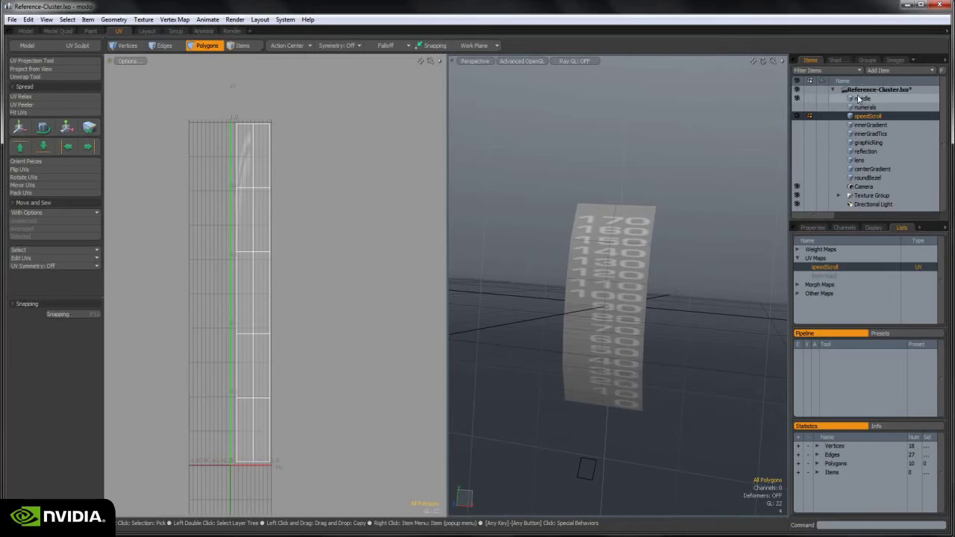
left_click(895, 60)
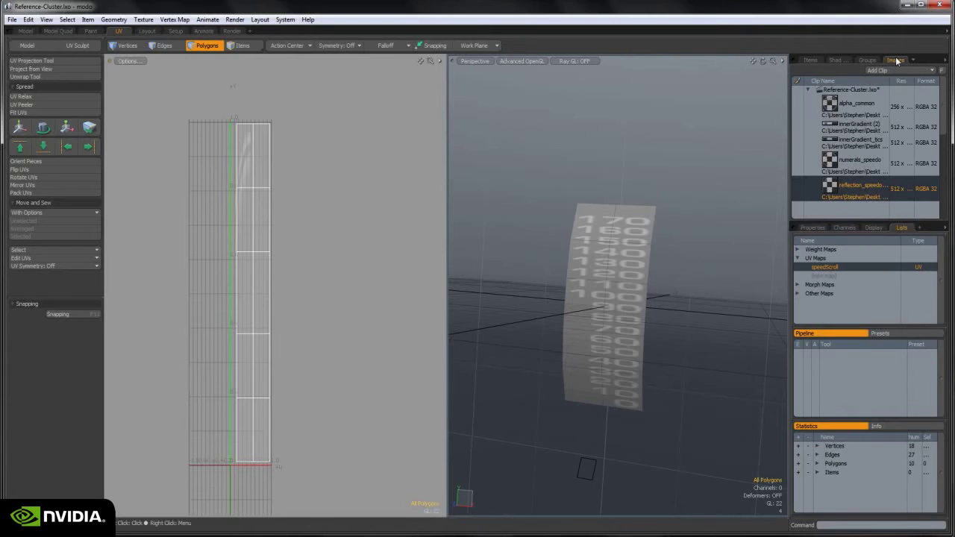
left_click(854, 104)
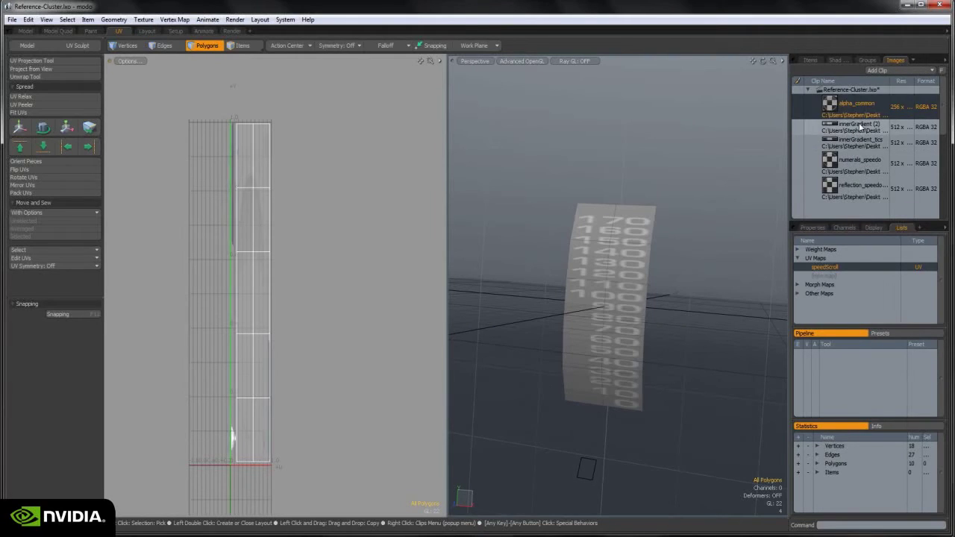
left_click(859, 140)
left_click(858, 127)
left_click(861, 110)
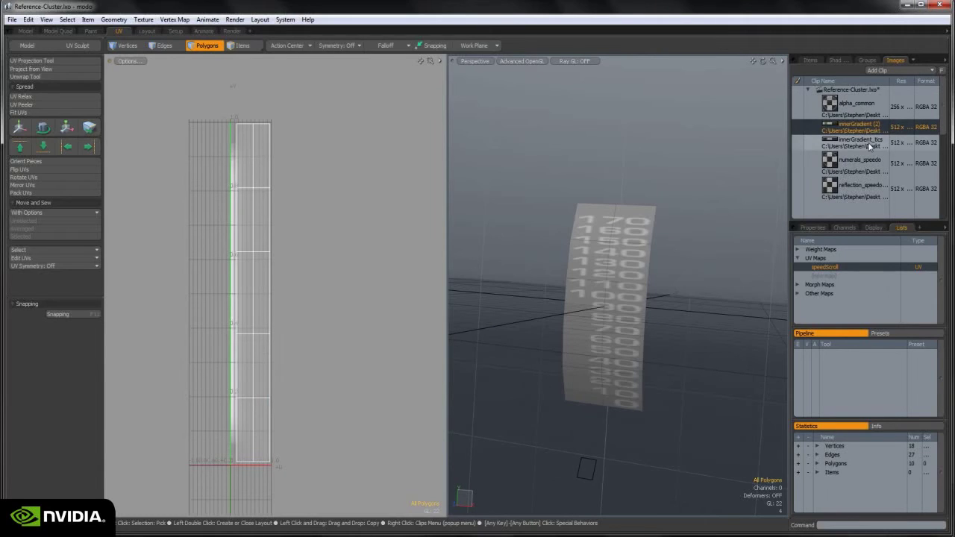
left_click(871, 143)
- Delete all image clips from the Reference-Cluster scene, from alpha_common through UV-Checker
left_click(863, 114)
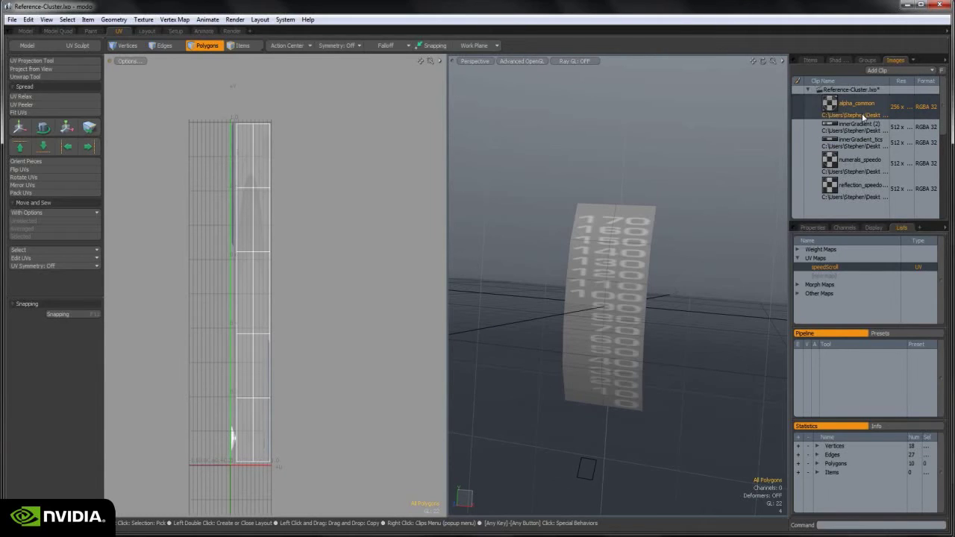
scroll(861, 112, "down", 1)
left_click(857, 105)
scroll(858, 108, "down", 1)
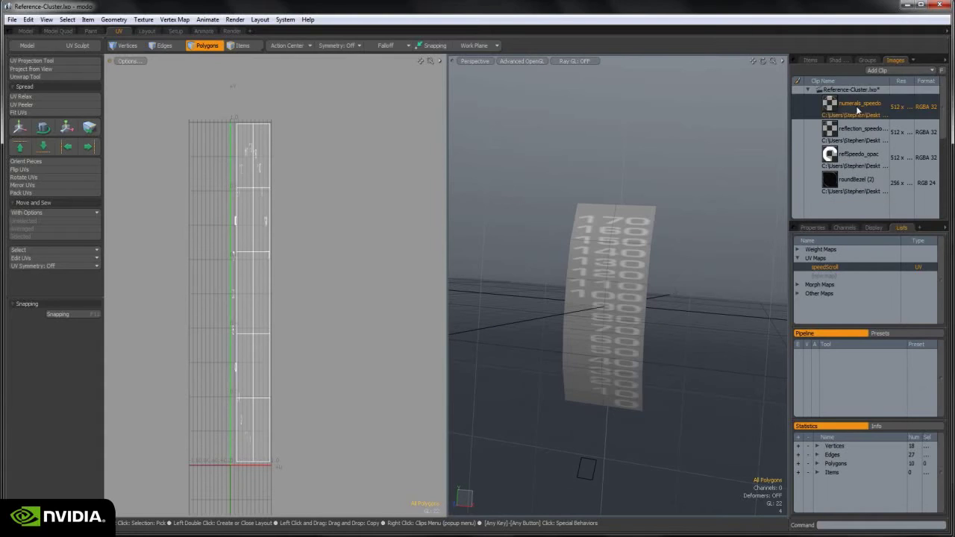
left_click(858, 123)
scroll(857, 126, "down", 2)
left_click(858, 108)
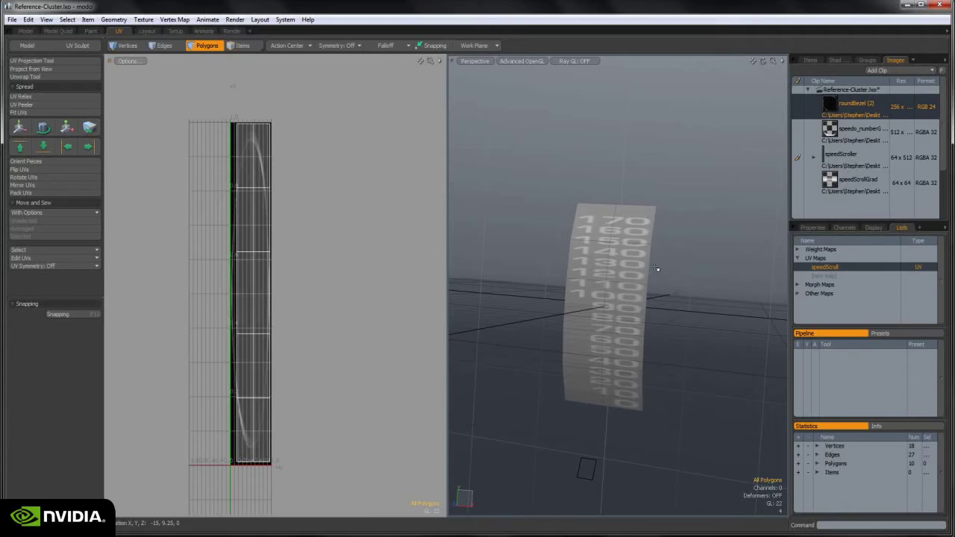
scroll(865, 119, "down", 1)
left_click(869, 108)
key("Delete")
key("Delete")
key("Delete")
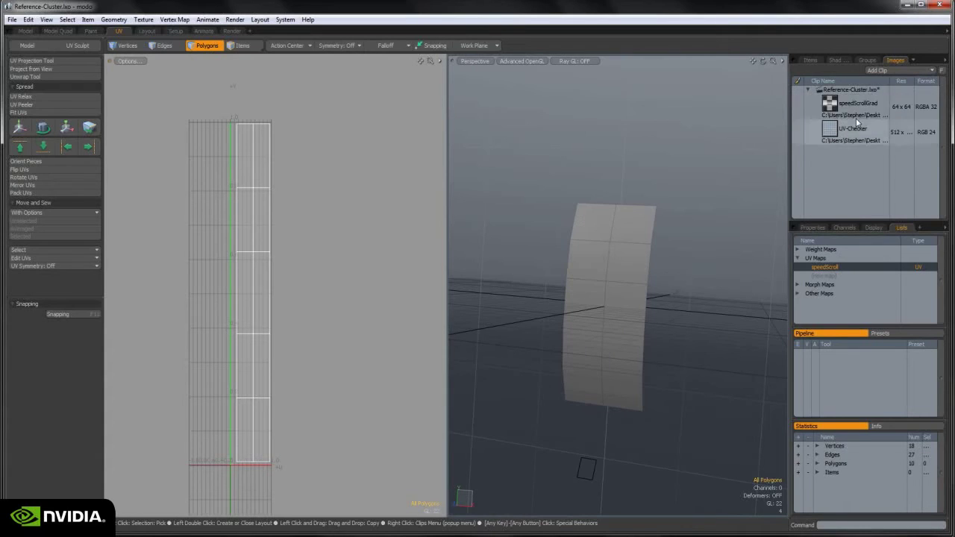
left_click(860, 119)
key("Delete")
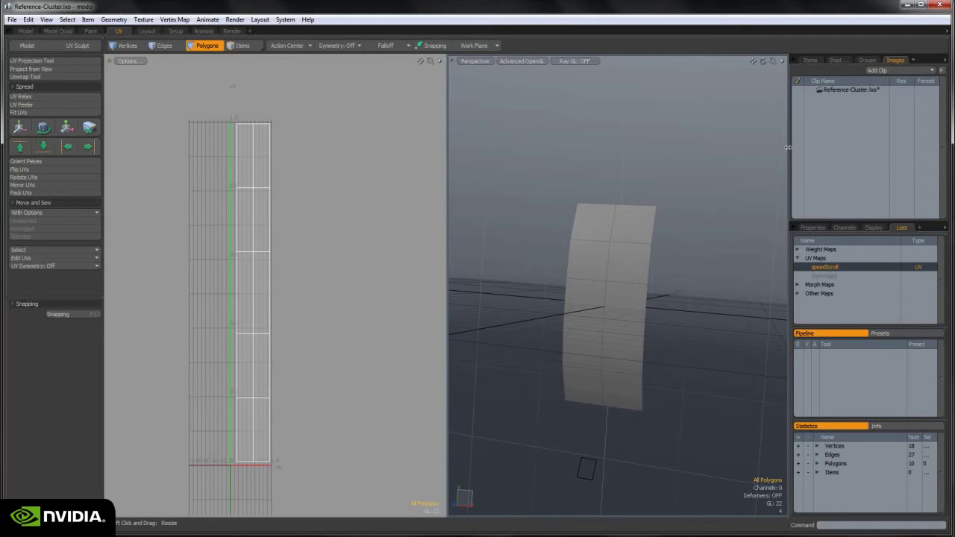
- Switch to the Model layout and make all hidden mesh items of the gauge visible, from numerals through roundBezel
left_click_drag(708, 161, 697, 164, "alt")
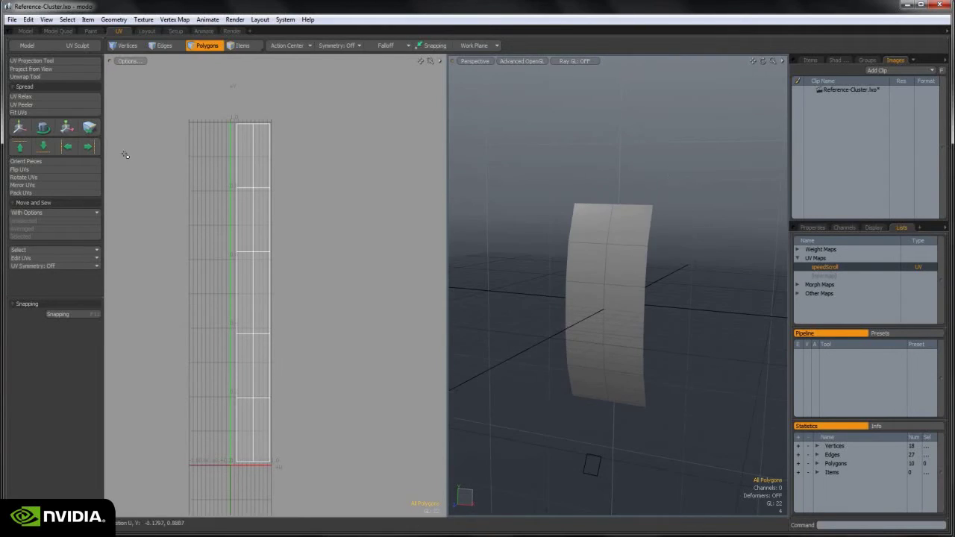
left_click(25, 30)
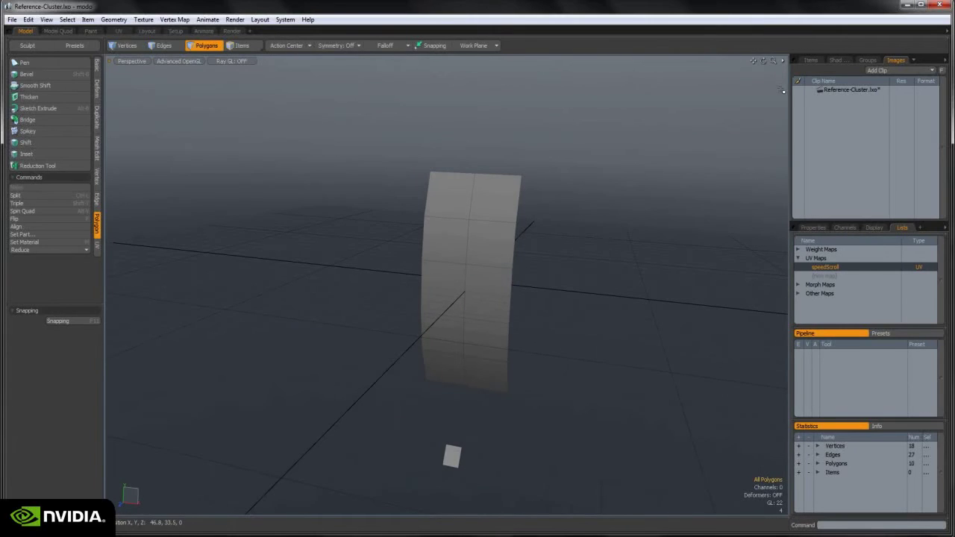
left_click(810, 60)
left_click(797, 115)
left_click(797, 133)
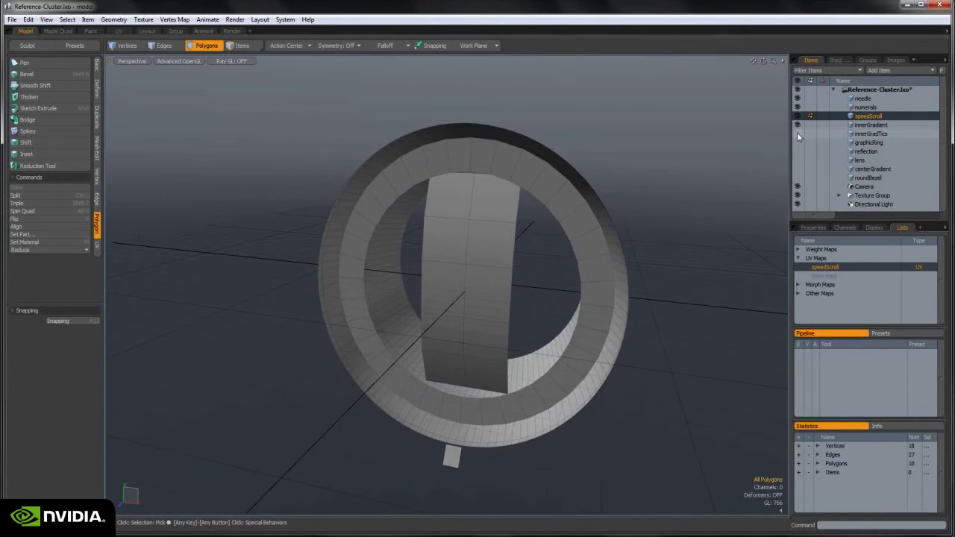
left_click(797, 142)
left_click(798, 152)
left_click(798, 160)
left_click(799, 168)
left_click(799, 178)
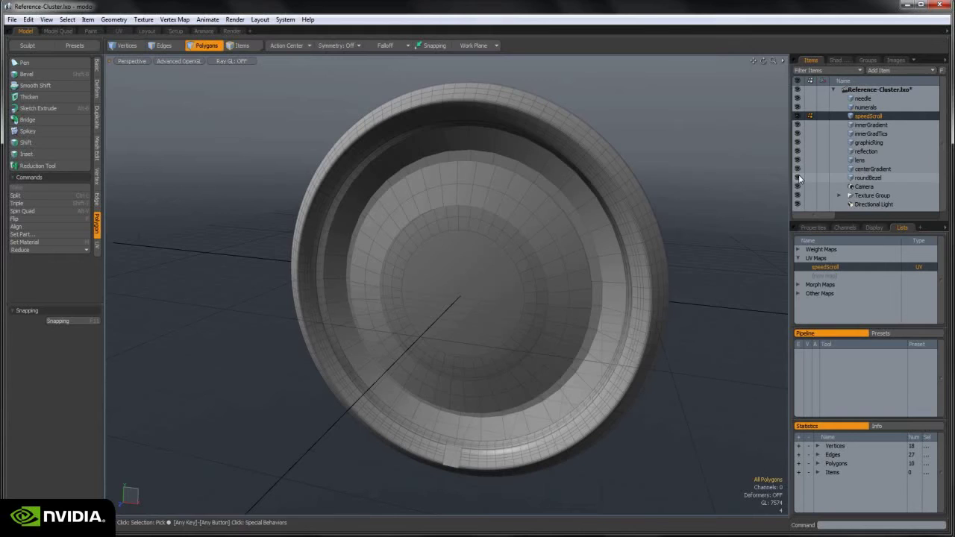
- Select the needle mesh in the item list
left_click_drag(602, 283, 261, 373, "alt")
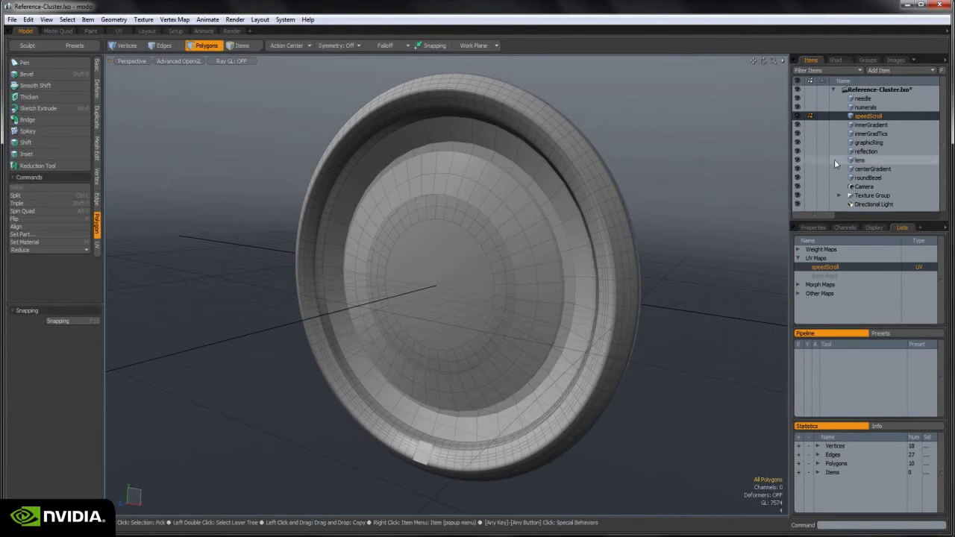
left_click(881, 96)
left_click_drag(522, 172, 637, 227, "alt")
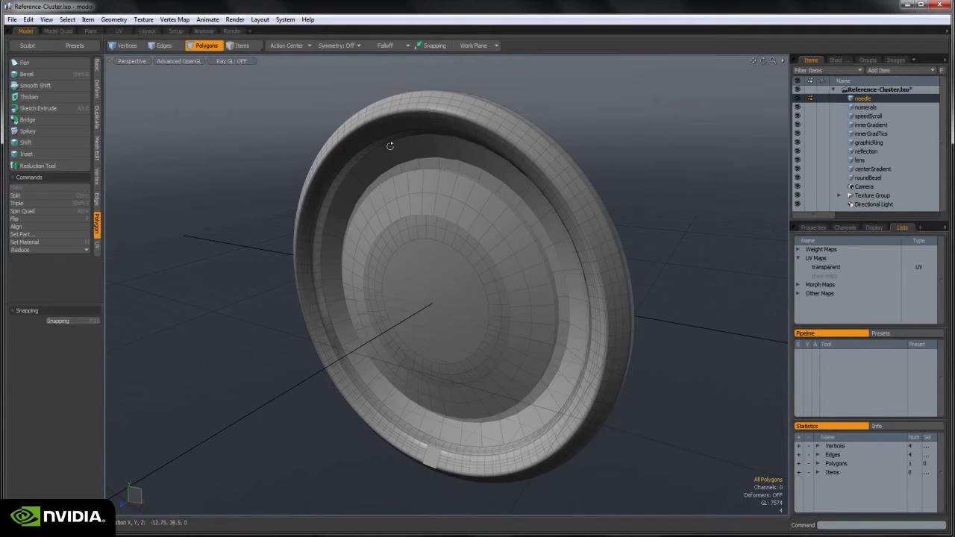
left_click_drag(390, 146, 362, 134, "alt")
- Review the COLLADA export settings in the Scene I/O preferences, including the units, up axis and saved data, and close the preferences
left_click(285, 19)
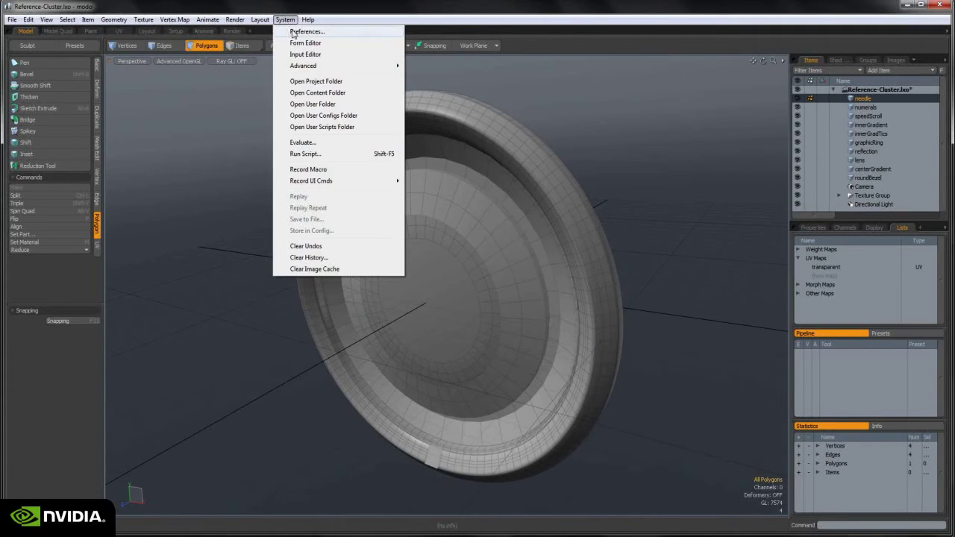
left_click(307, 31)
left_click_drag(409, 100, 371, 89)
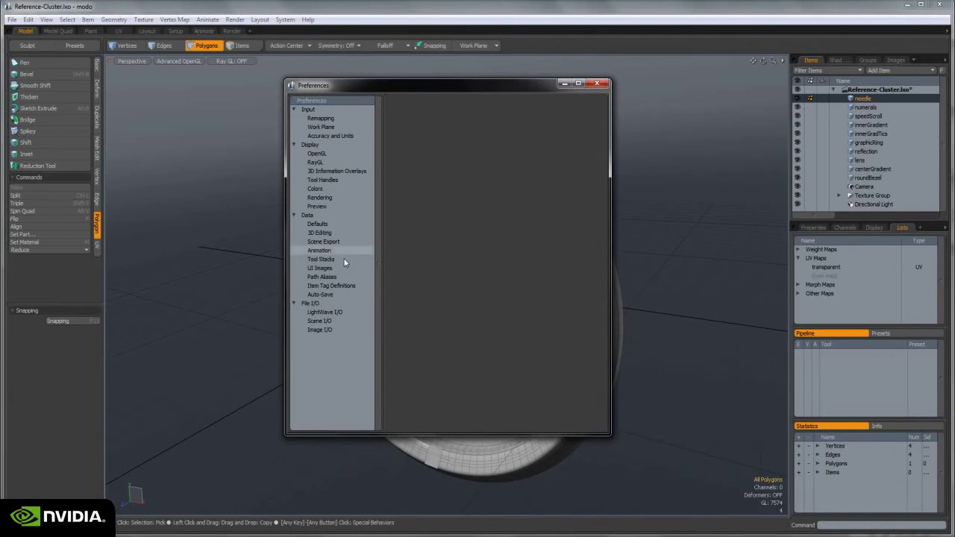
left_click(335, 312)
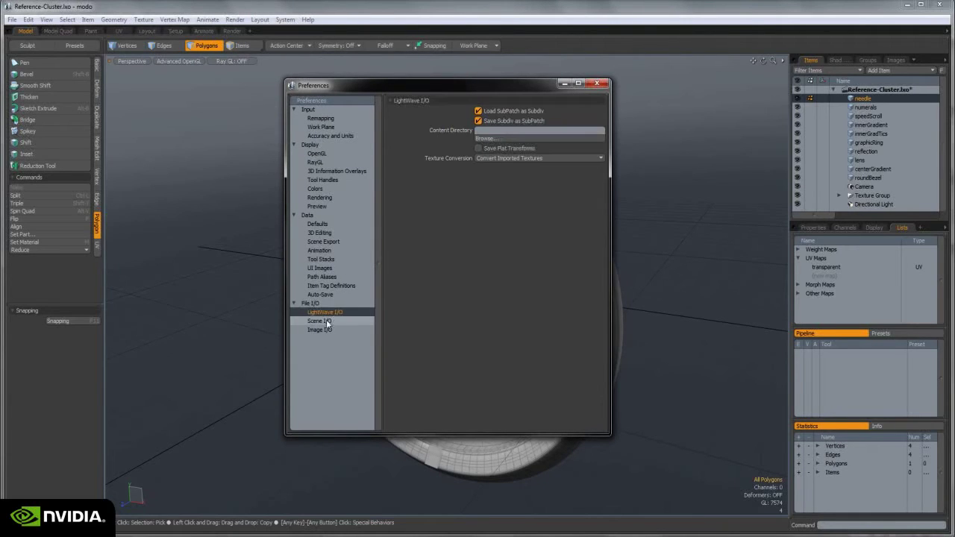
left_click(325, 321)
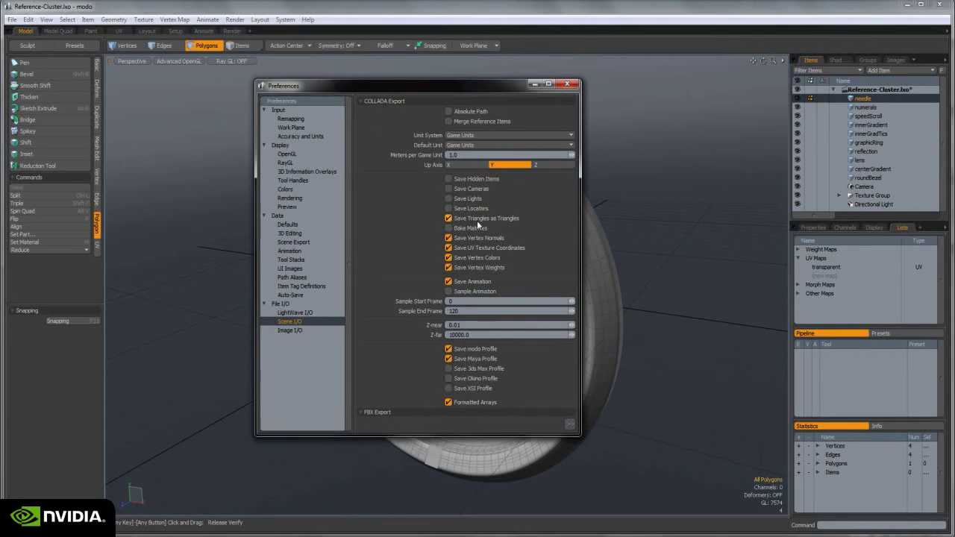
left_click(568, 84)
- Select all mesh items from needle through roundBezel in Items mode and triple their polygons
left_click_drag(567, 298, 629, 272, "alt")
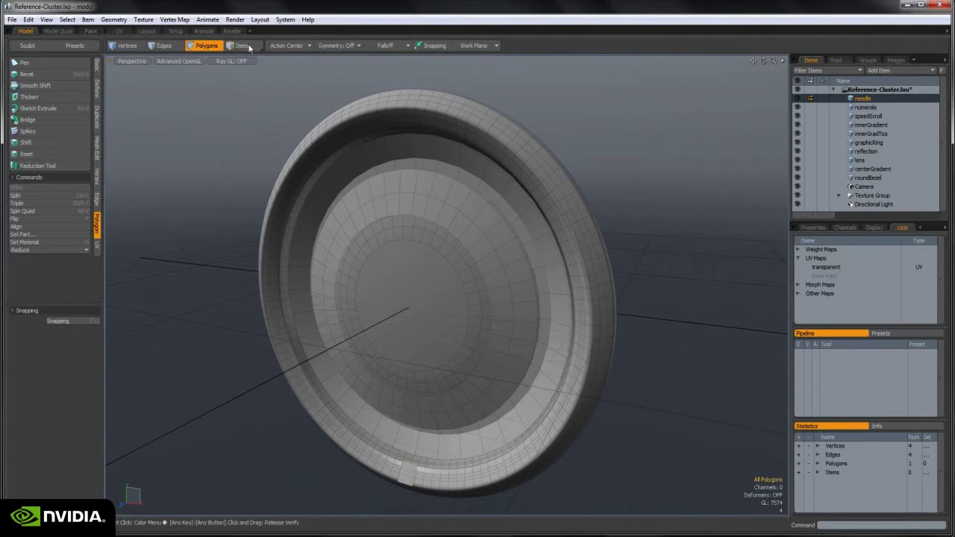
key("5")
left_click(867, 177, "shift")
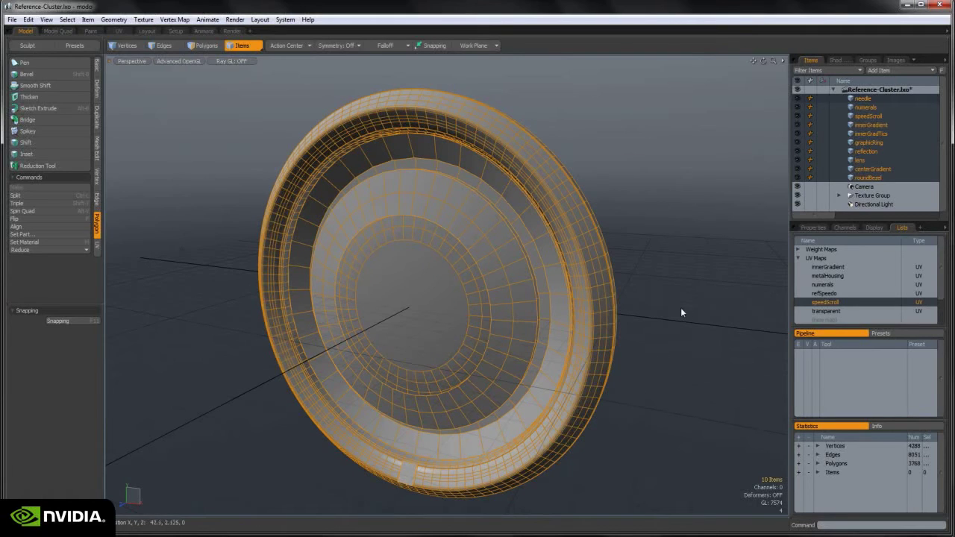
key("ctrl")
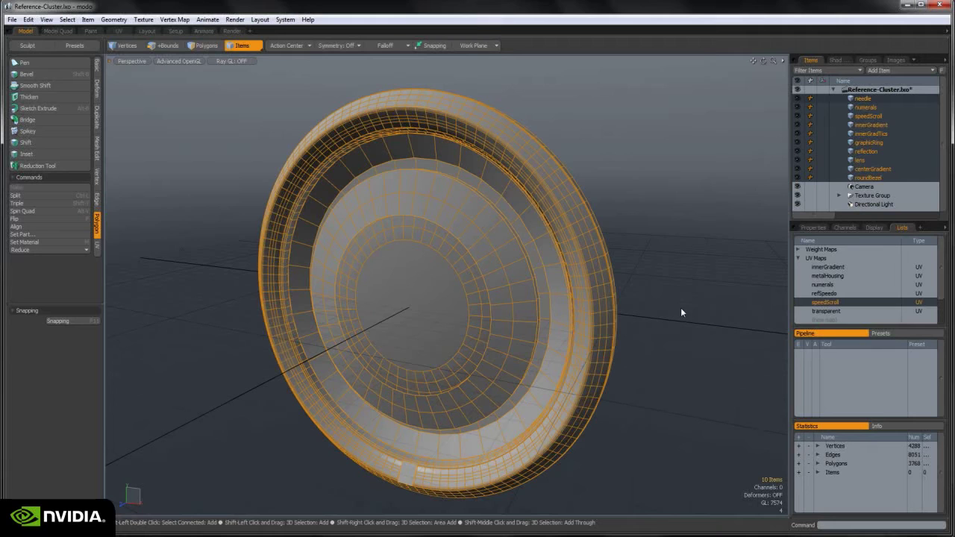
key("shift+t")
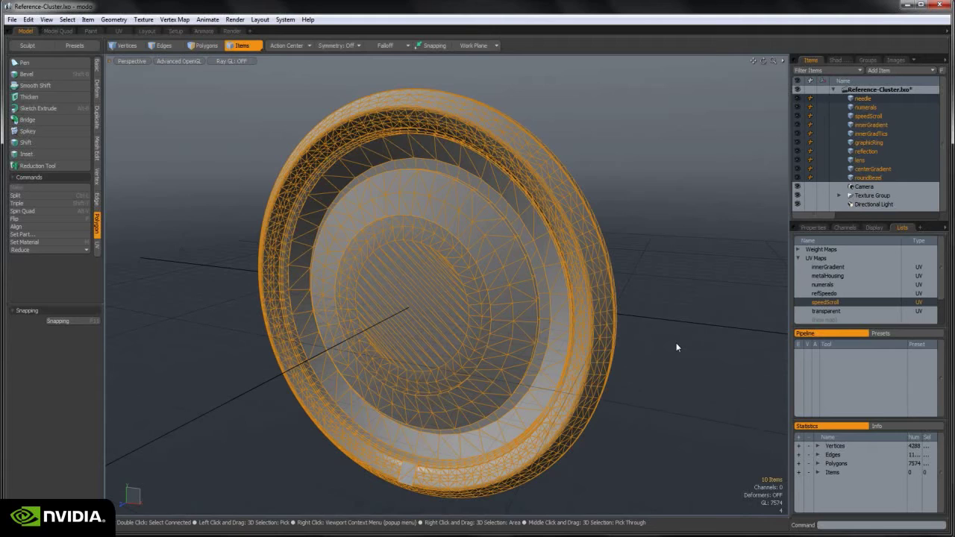
- Set up an export of the scene as the COLLADA 1.4.1 file Reference-Cluster.dae and leave it without saving
left_click(12, 20)
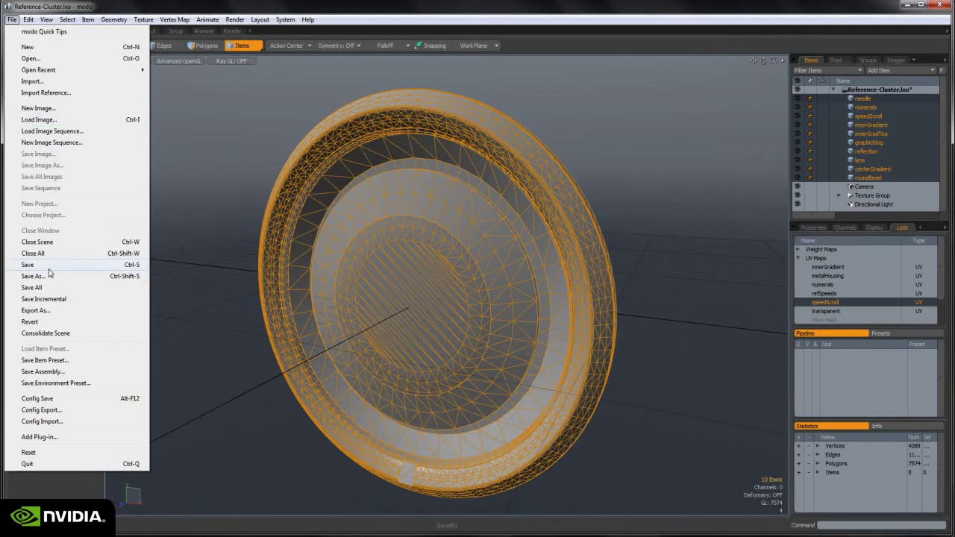
left_click(38, 310)
left_click(151, 428)
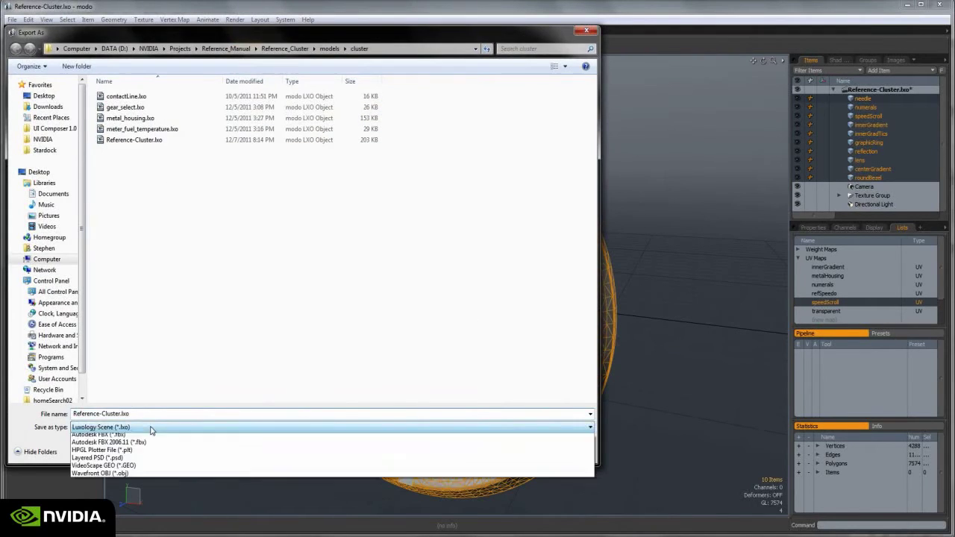
left_click(153, 467)
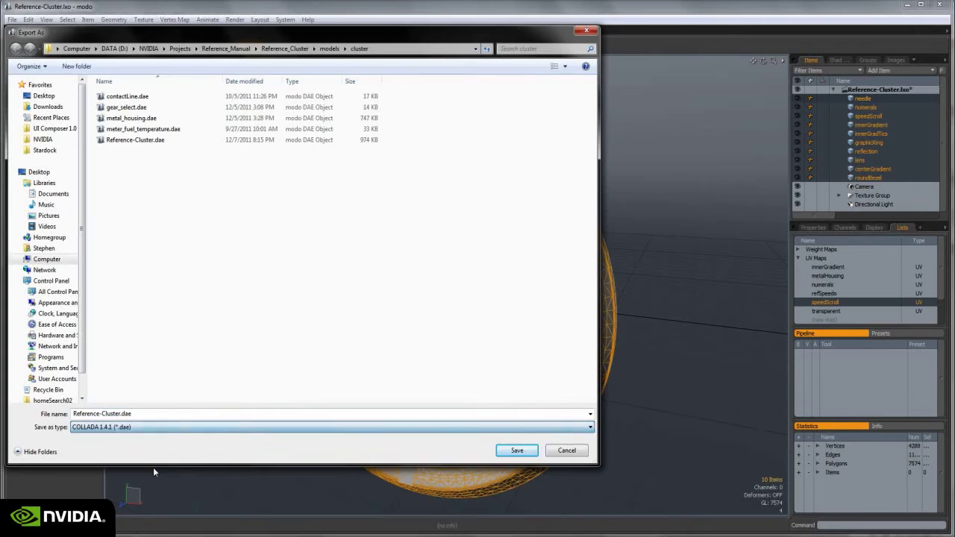
left_click(183, 146)
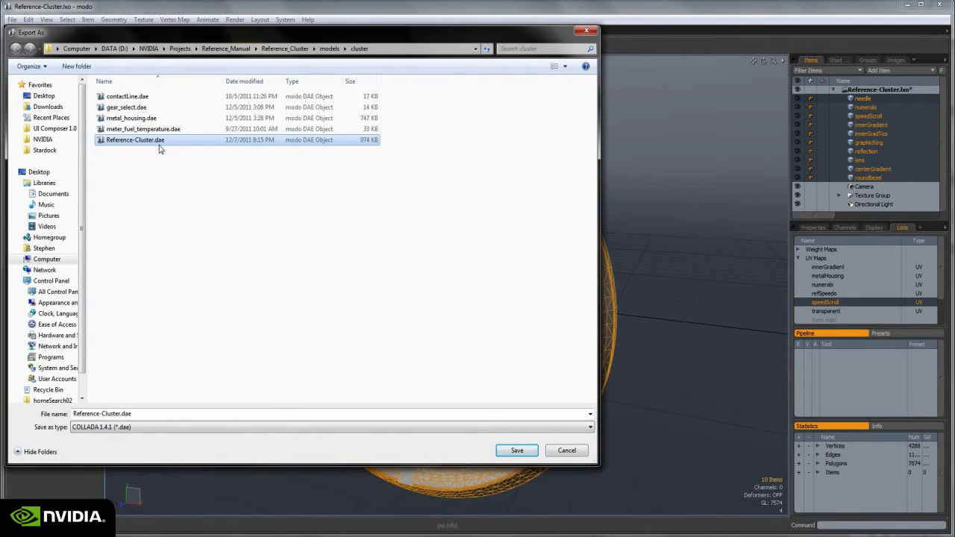
left_click(565, 453)
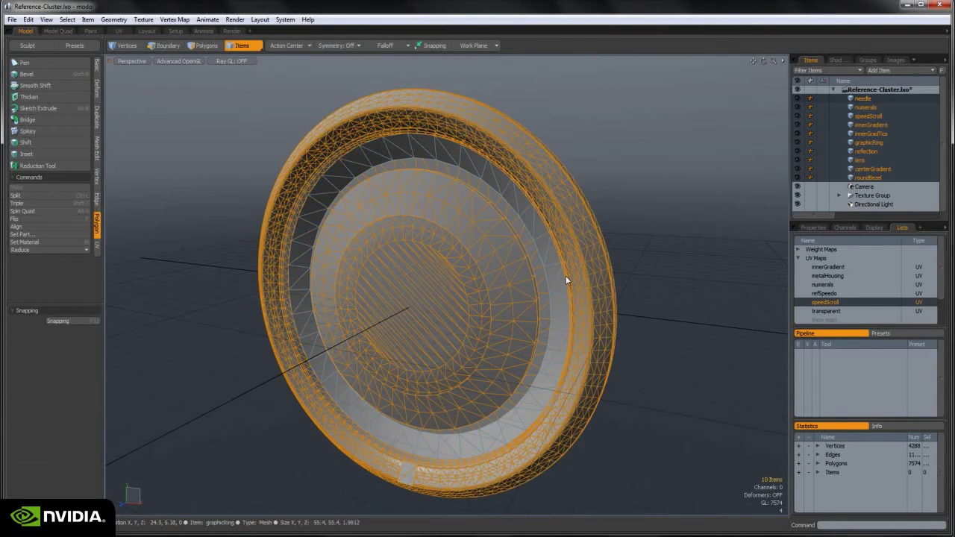
- Undo the tripling of the gauge meshes and clear the item selection
key("Escape")
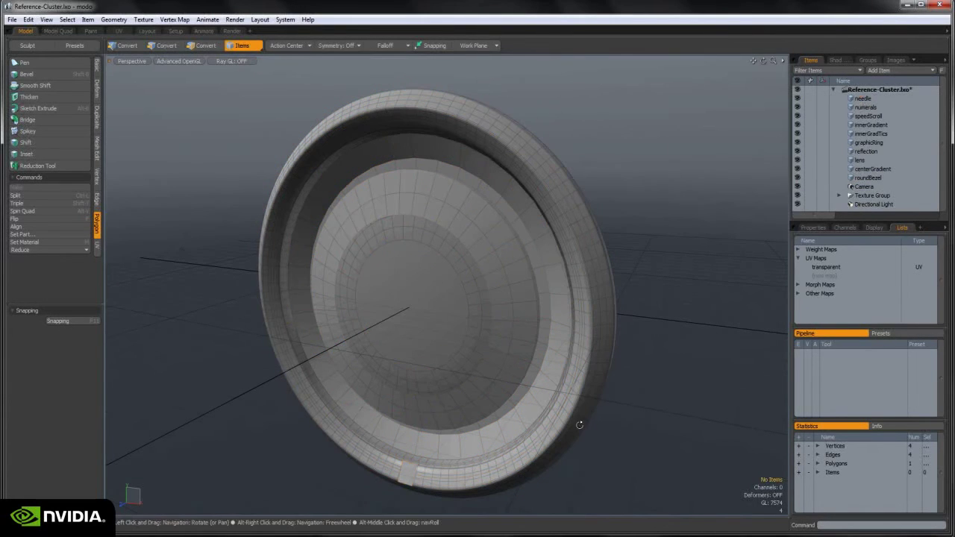
left_click_drag(578, 425, 582, 396, "alt")
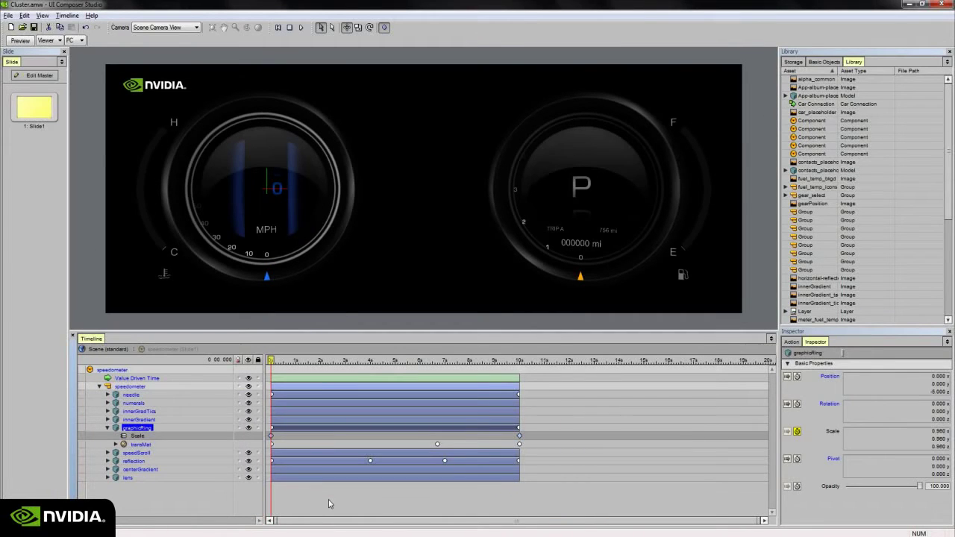
- In UI Composer Studio, create a new project without saving the changes to Cluster.amw, and expand its layer in the timeline
left_click(9, 15)
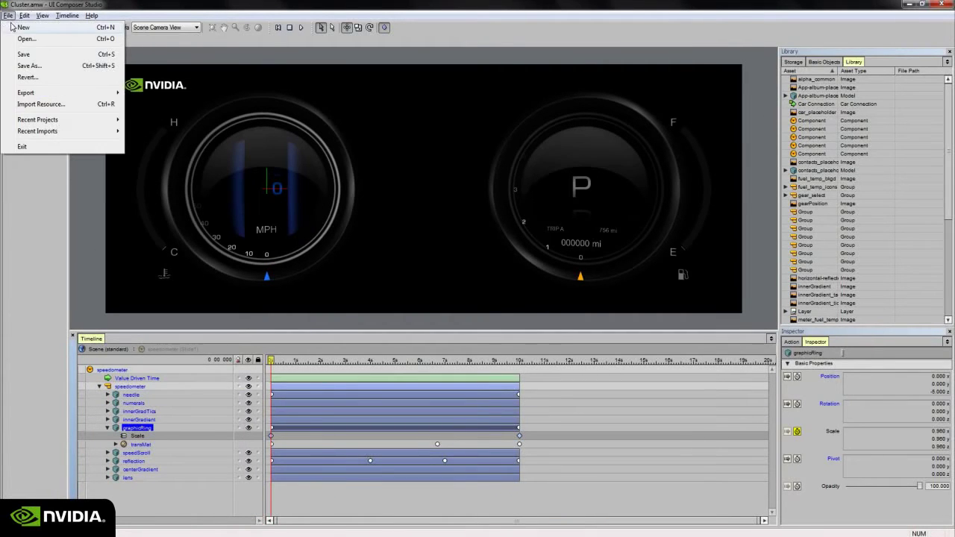
left_click(13, 29)
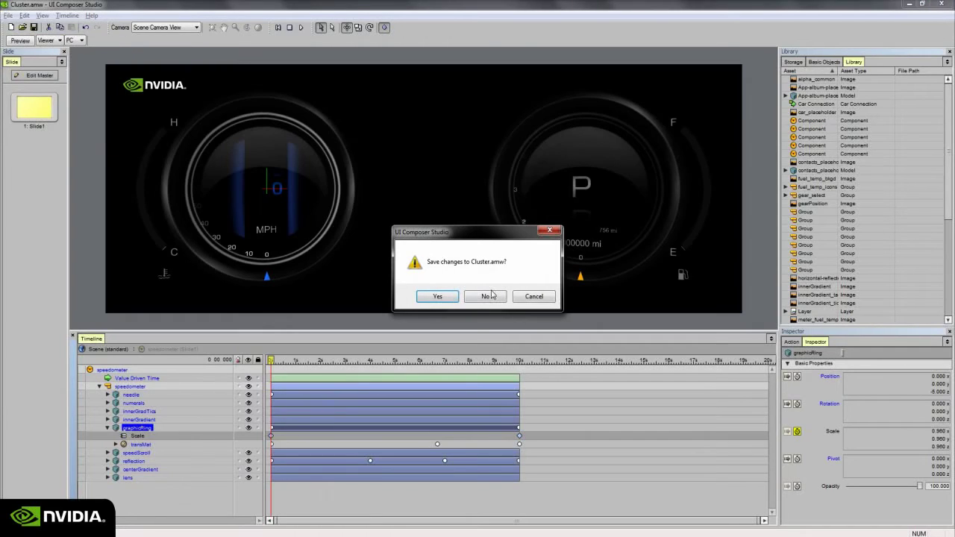
left_click(487, 296)
left_click(100, 379)
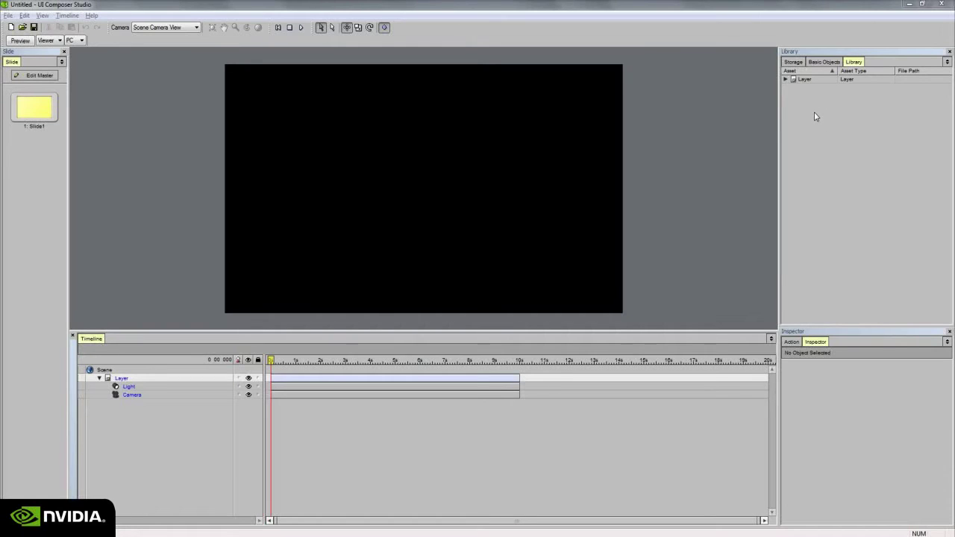
- Import the model file Reference-Cluster.dae from the cluster folder into the project's library
right_click(815, 112)
left_click(841, 121)
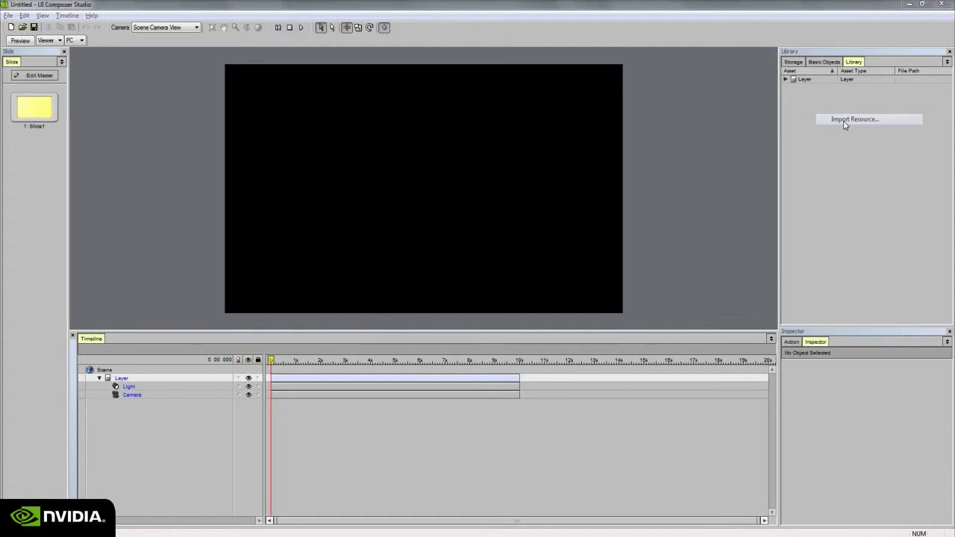
left_click(492, 231)
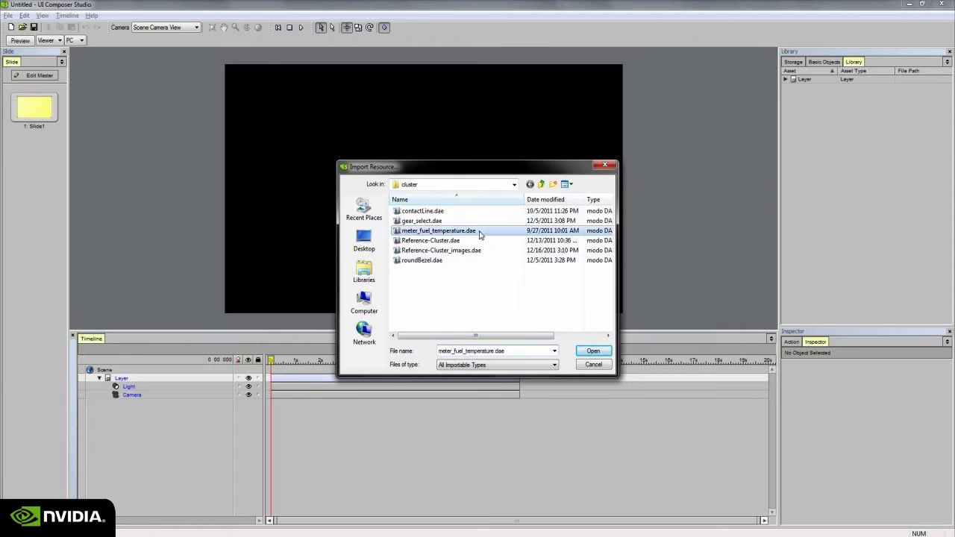
left_click(448, 240)
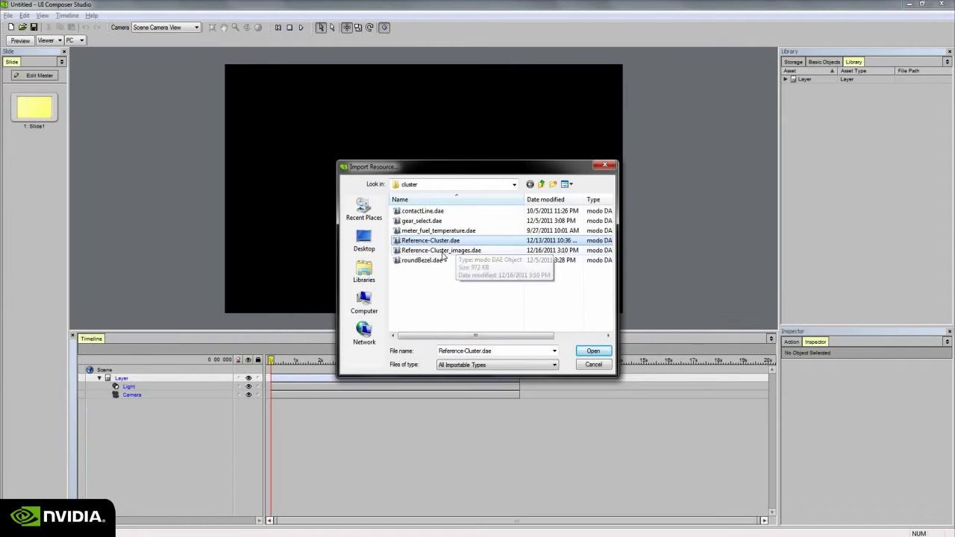
left_click(592, 350)
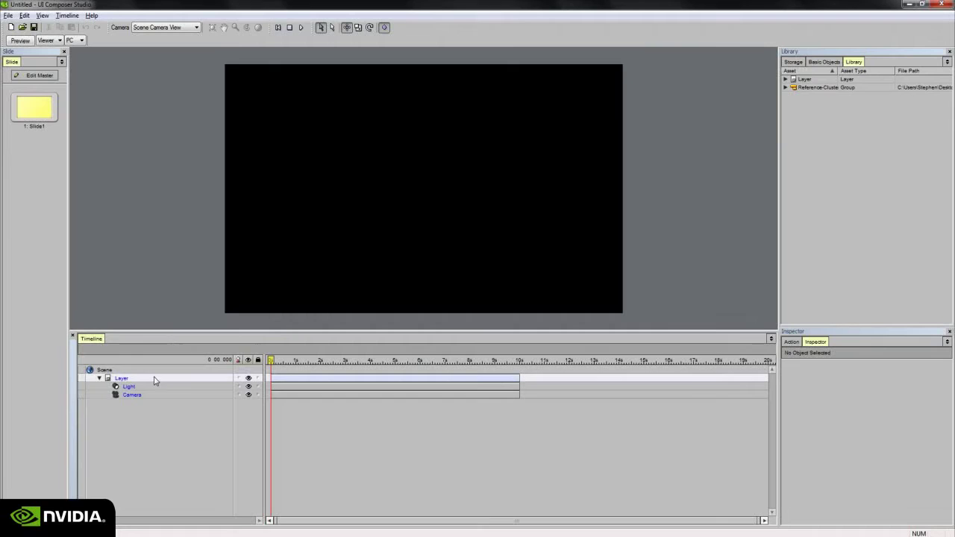
- Examine the models contained in the imported Reference-Cluster group in the library and collapse the group again
left_click(785, 88)
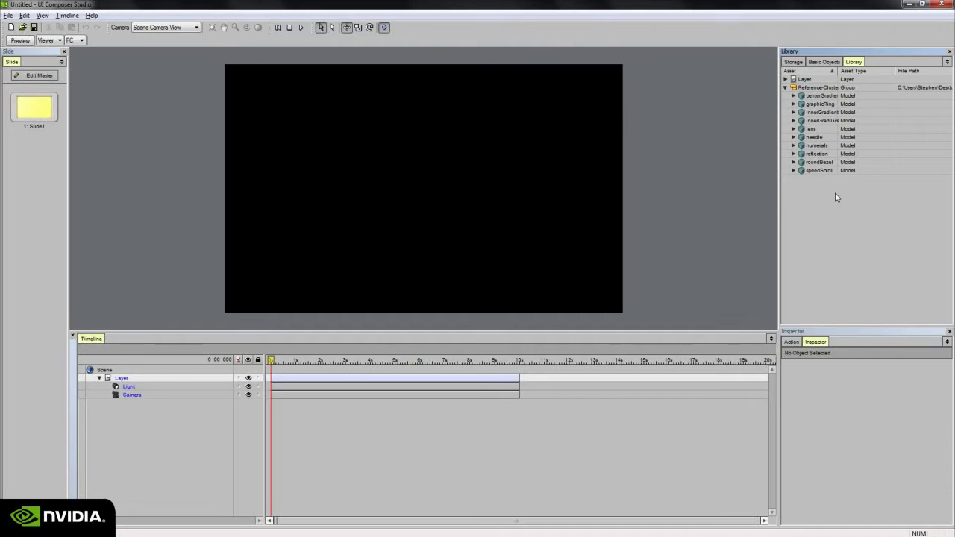
left_click(847, 154)
left_click(819, 120)
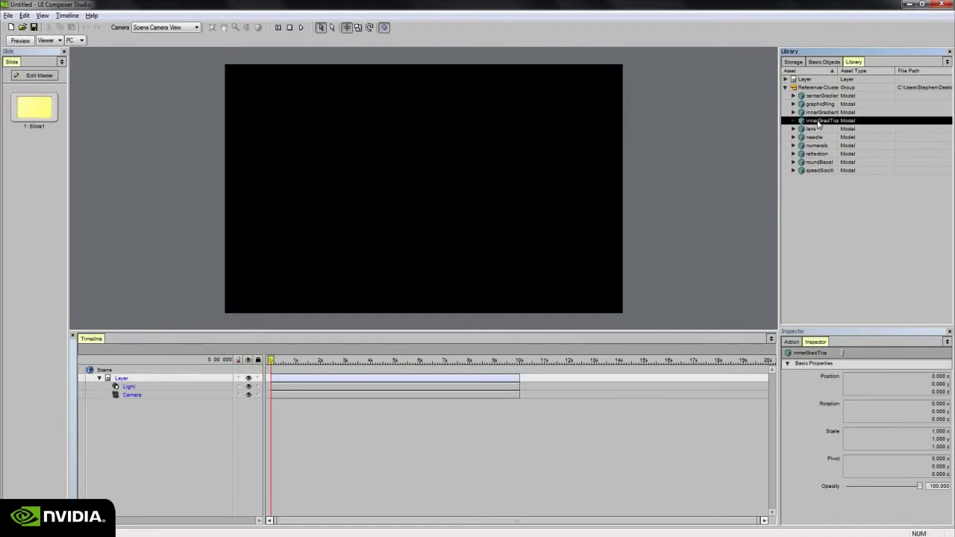
left_click(805, 87)
left_click(785, 87)
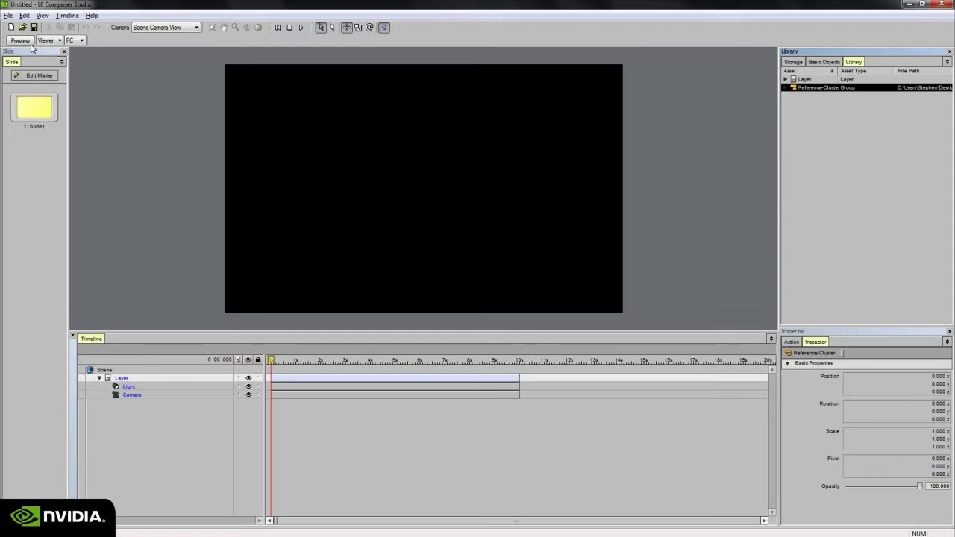
- Switch to editing the master slide, place Reference-Cluster from the library inside the layer, and expand it in the timeline
left_click(41, 76)
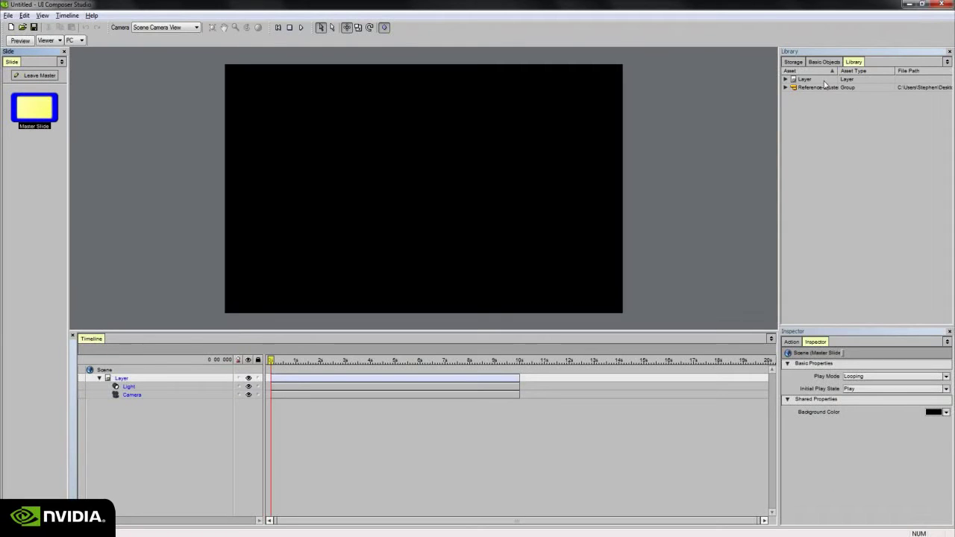
left_click_drag(804, 88, 133, 406)
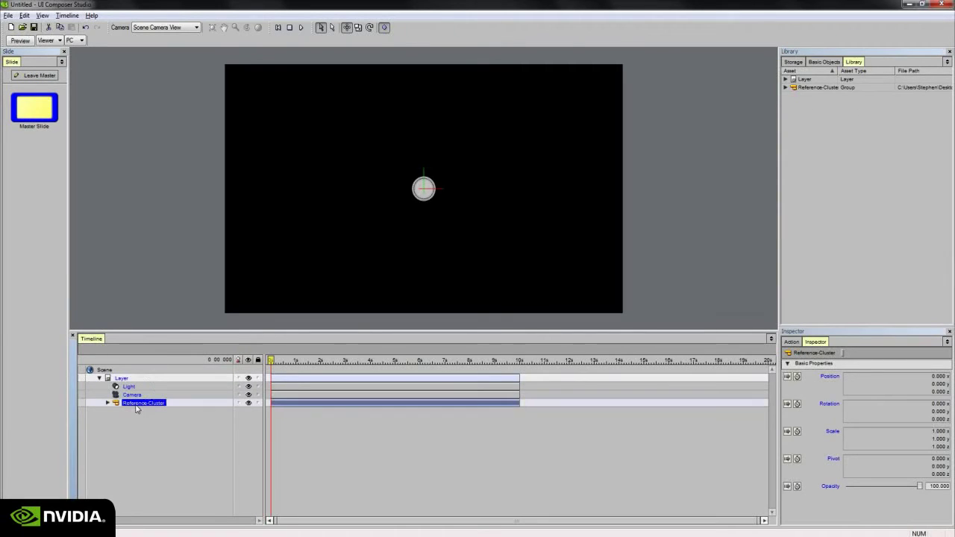
left_click(107, 403)
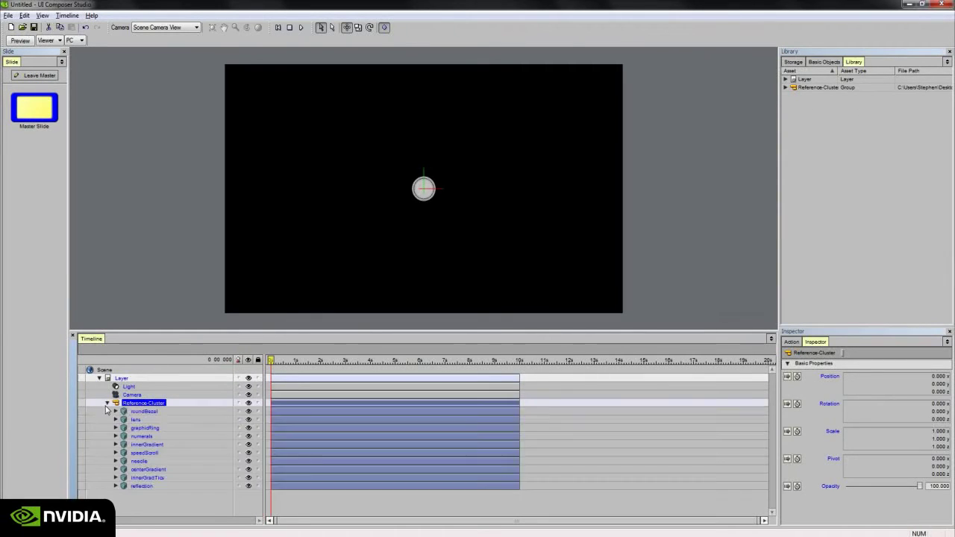
left_click(149, 411)
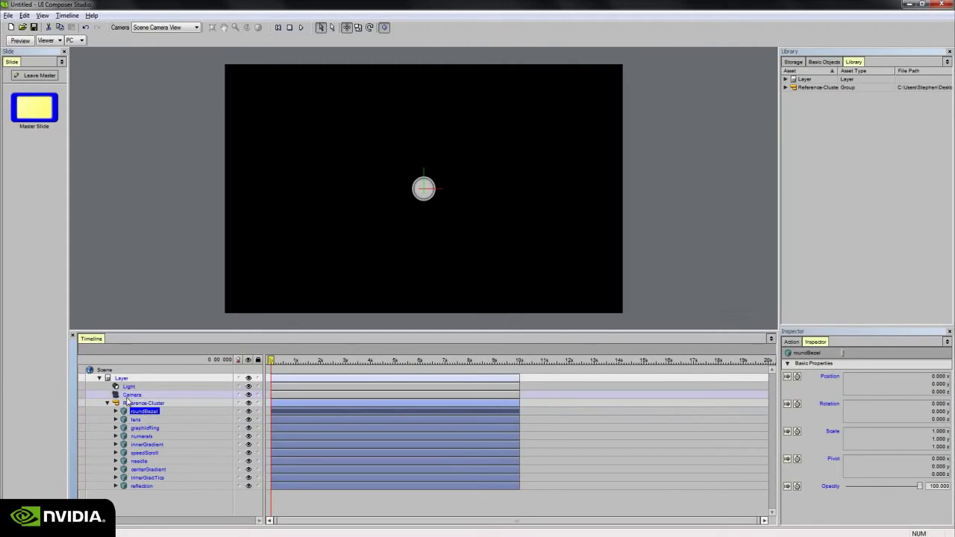
- Set the Z position of the layer's camera to -75
left_click(140, 396)
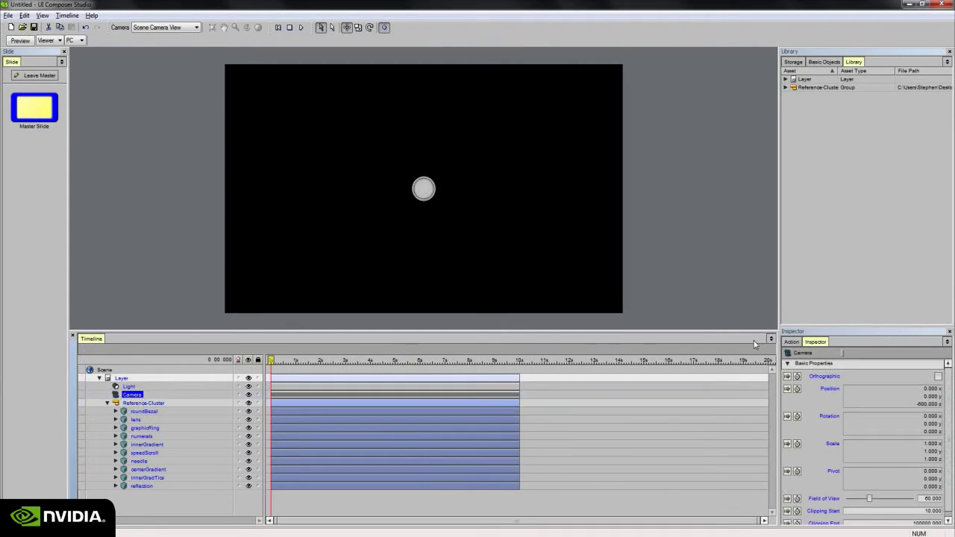
left_click(923, 404)
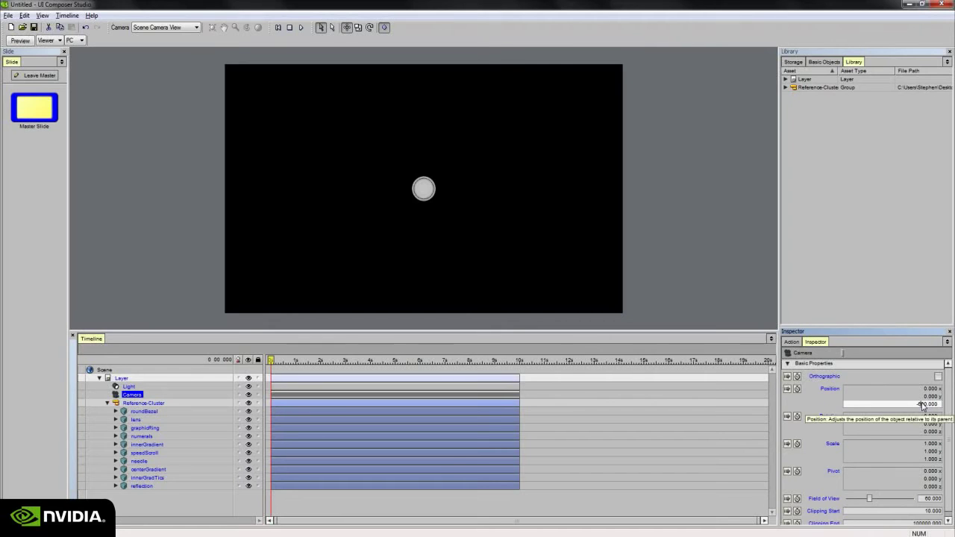
double_click(924, 404)
type("-75")
key("Return")
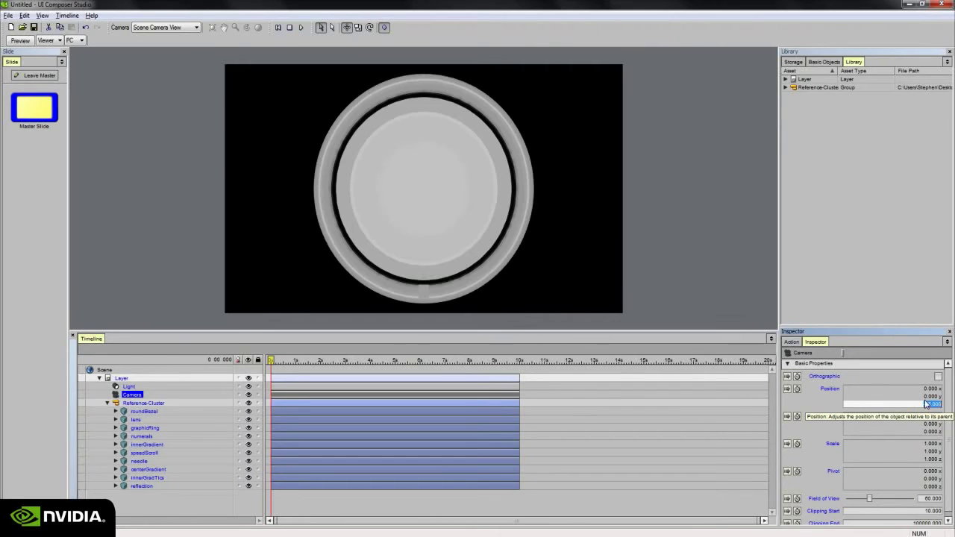
- Try an X position of 32 for the roundBezel model and undo the move
left_click(144, 411)
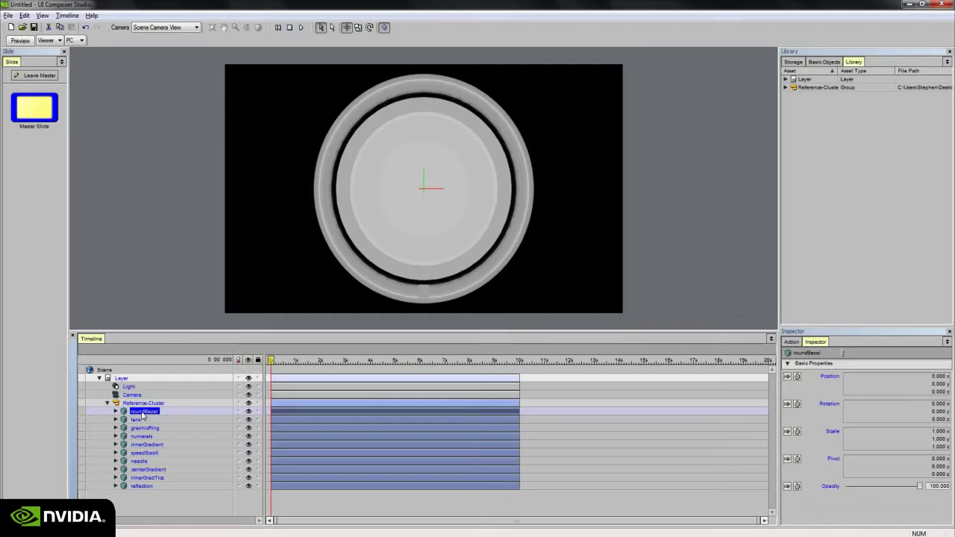
double_click(929, 376)
type("32")
key("Return")
key("ctrl+z")
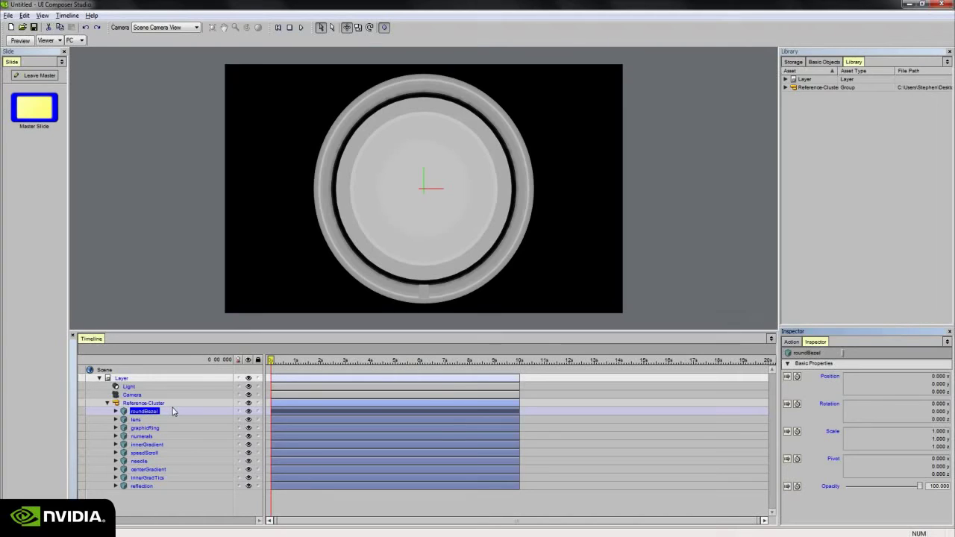
- Collapse the Reference-Cluster group, add a second layer to the scene, and expand it in the timeline
left_click(109, 403)
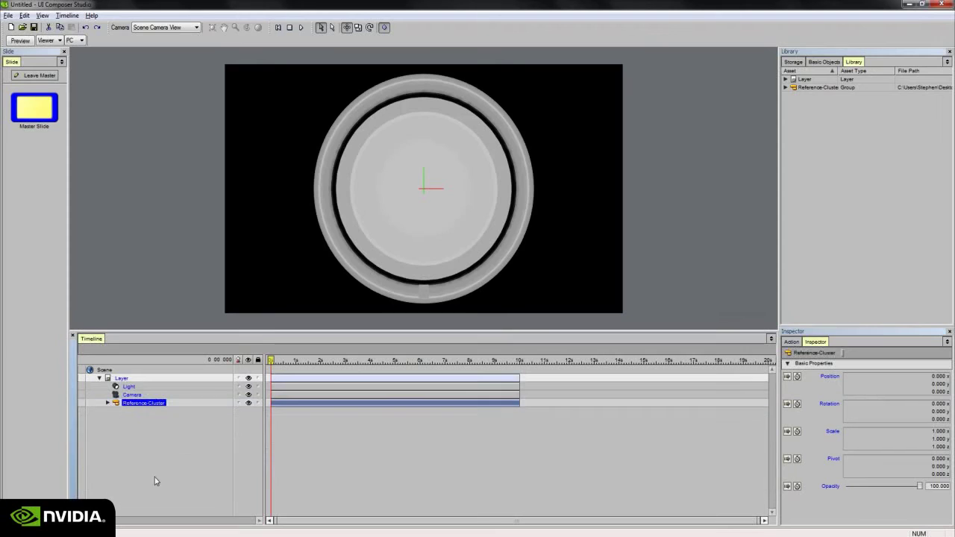
left_click(823, 61)
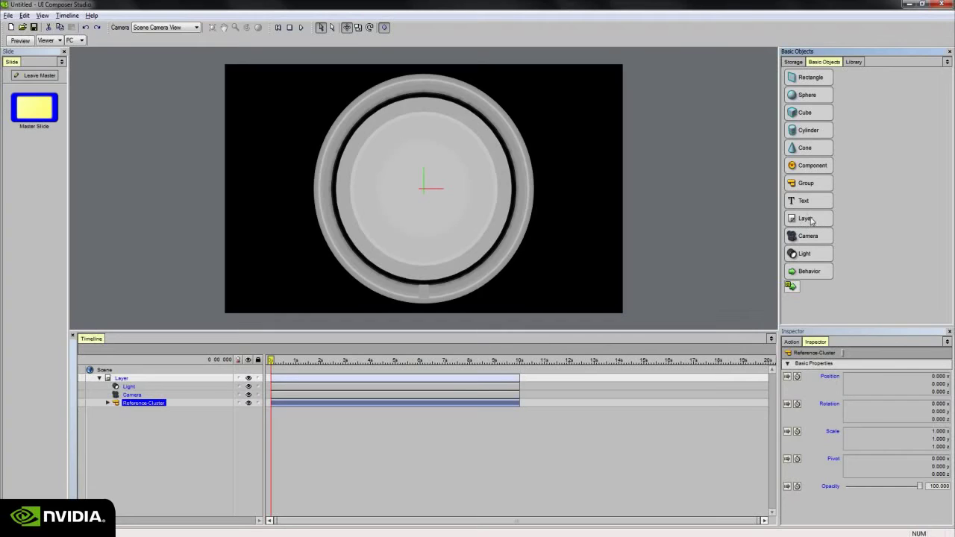
left_click_drag(824, 223, 133, 372)
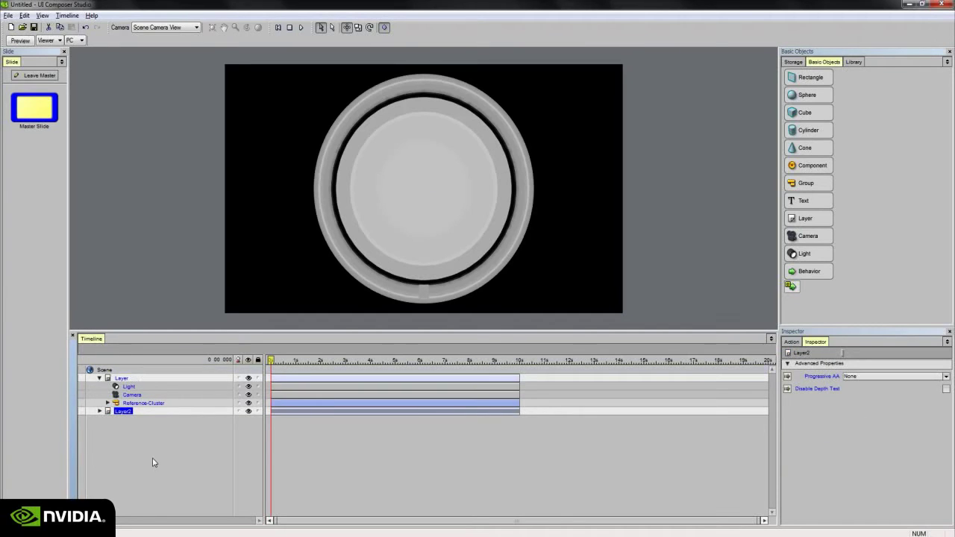
left_click(152, 462)
left_click(99, 411)
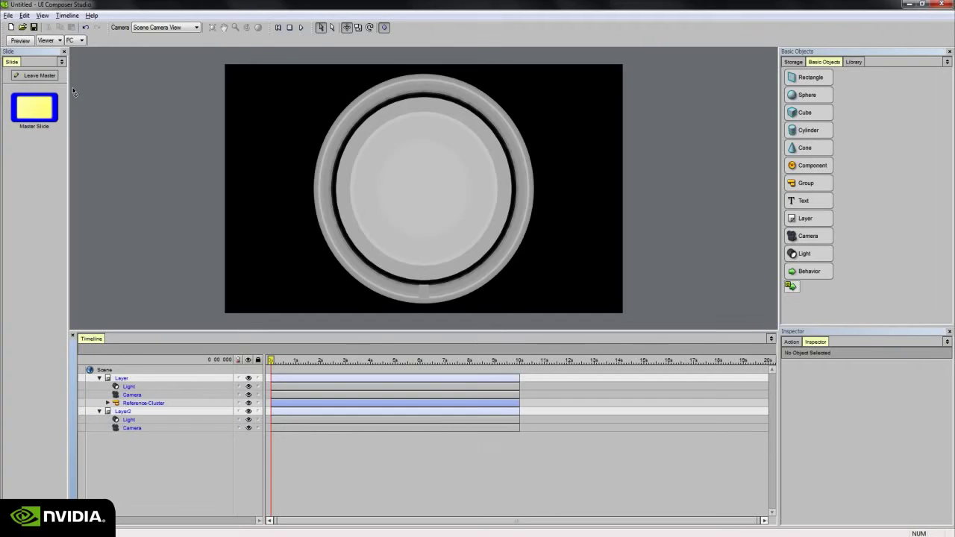
- Leave master slide editing and return to Slide1 without adding a slide
left_click(37, 75)
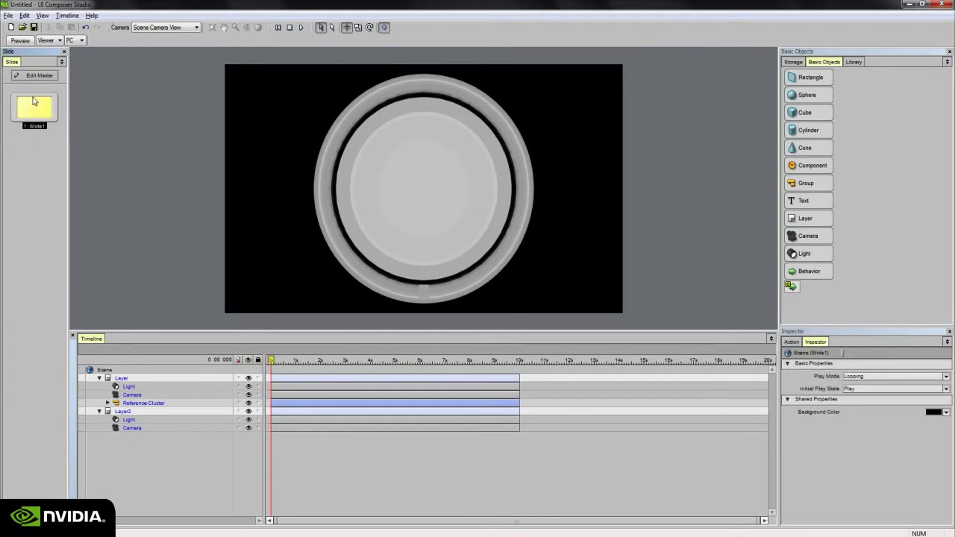
left_click_drag(36, 87, 38, 134)
right_click(32, 157)
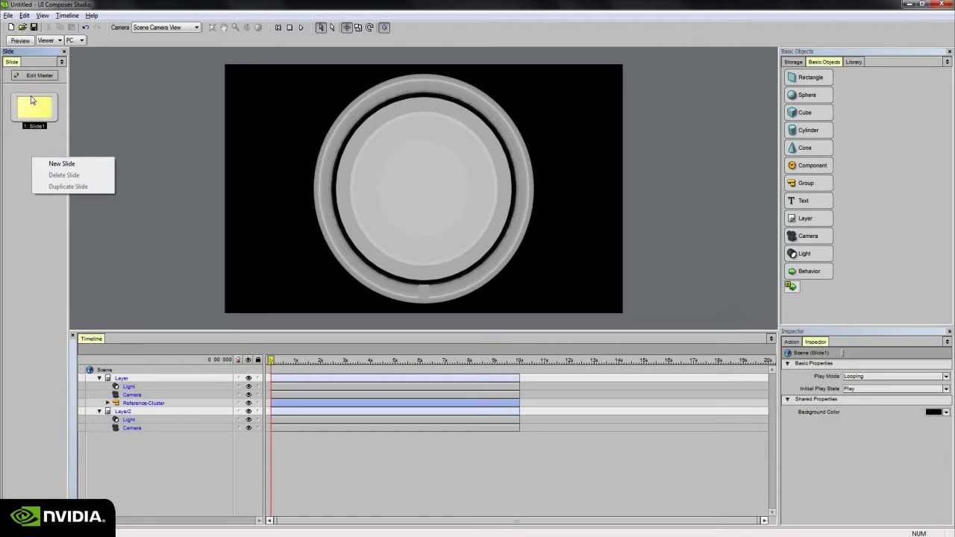
left_click(18, 140)
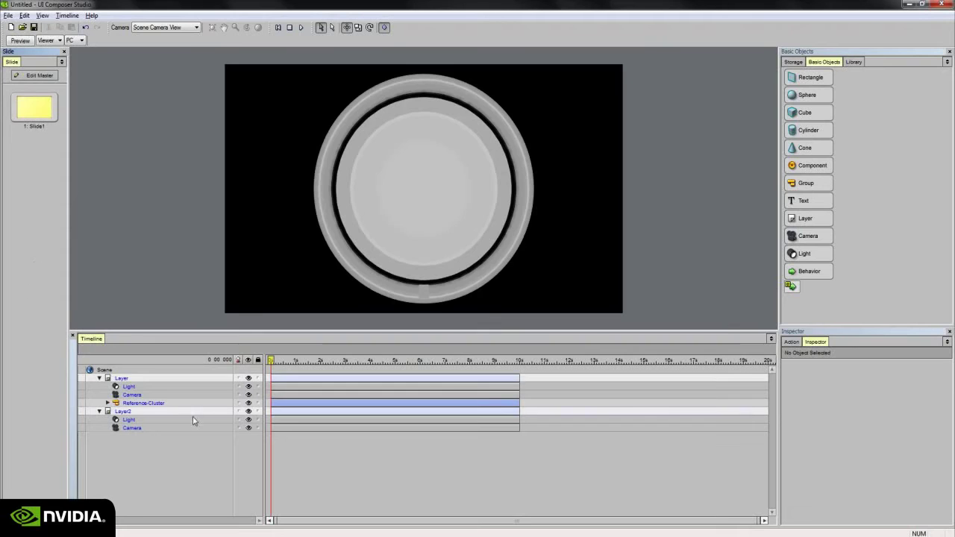
left_click(176, 405)
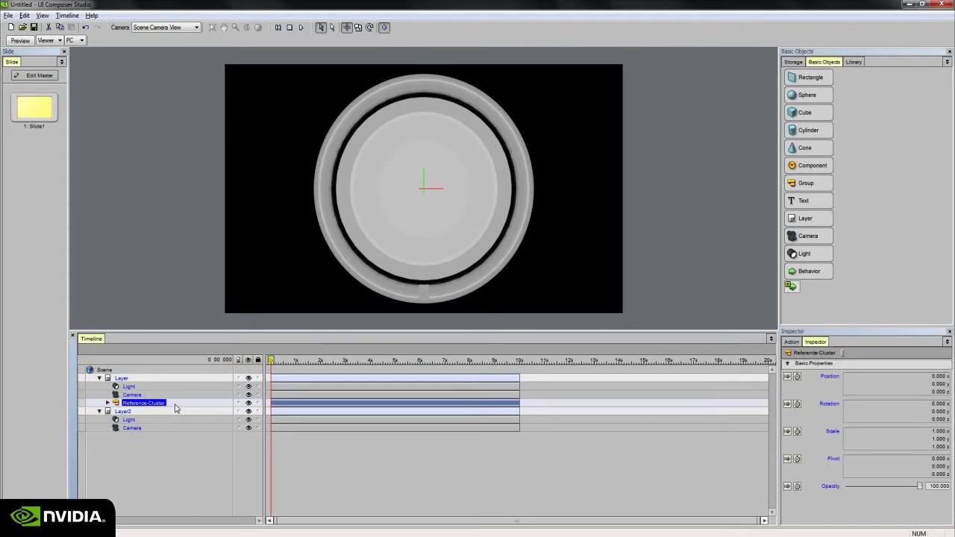
left_click(136, 411)
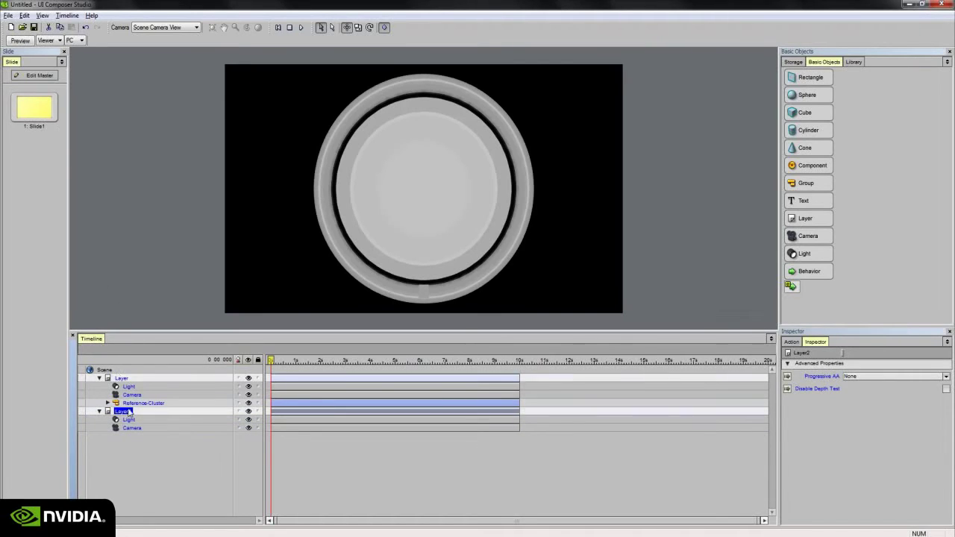
left_click(141, 402)
left_click(123, 411)
left_click(142, 403)
left_click(123, 411)
left_click(143, 403)
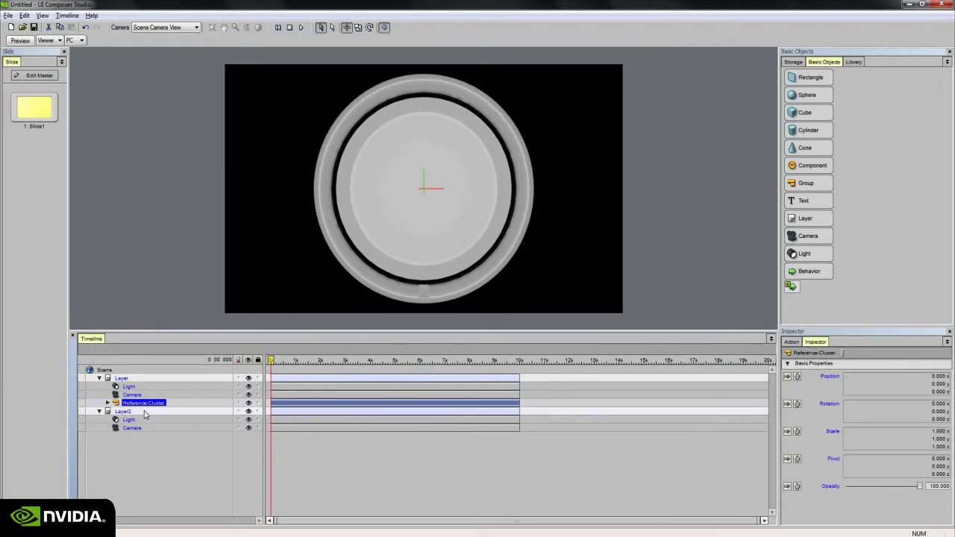
left_click(144, 411)
left_click(143, 403)
- Add two new slides after Slide1 and check the Reference-Cluster group and second layer in Slide3
right_click(38, 178)
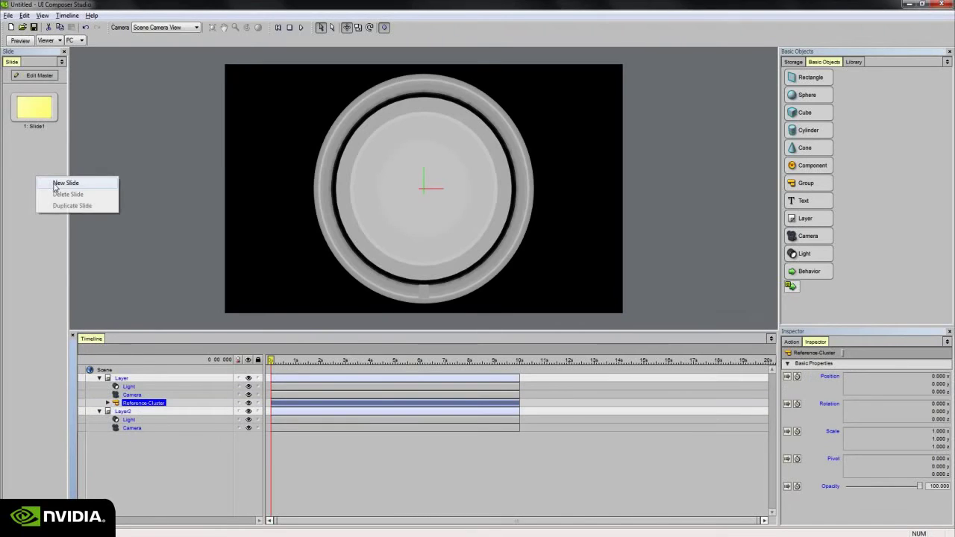
left_click(65, 183)
right_click(39, 195)
left_click(66, 201)
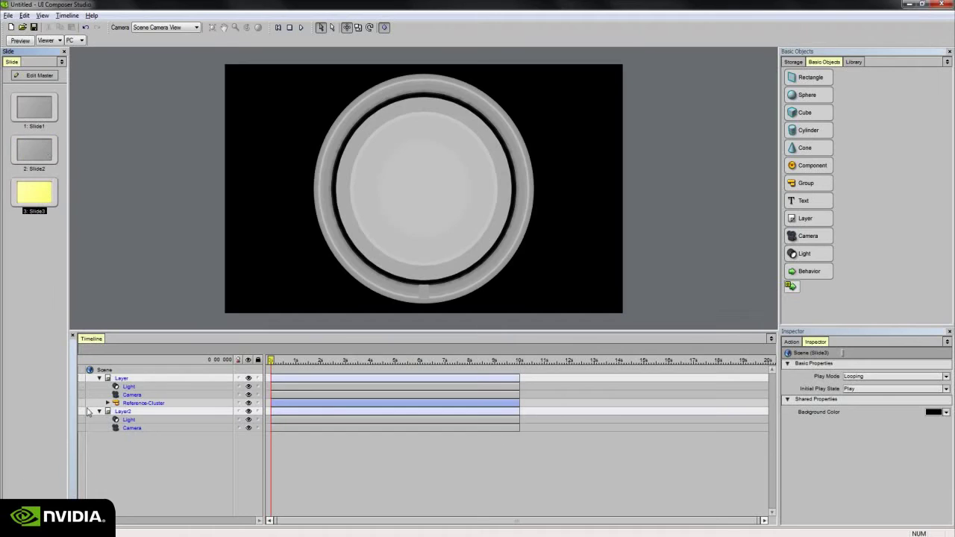
left_click(142, 403)
left_click(123, 411)
left_click(142, 403)
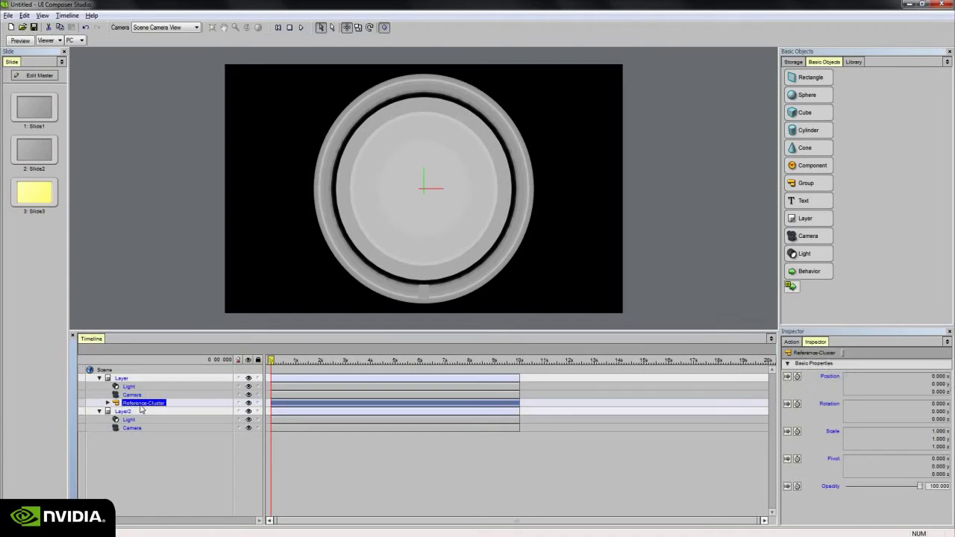
- Delete Slide3 and Slide2 from the project
left_click(36, 193)
key("Delete")
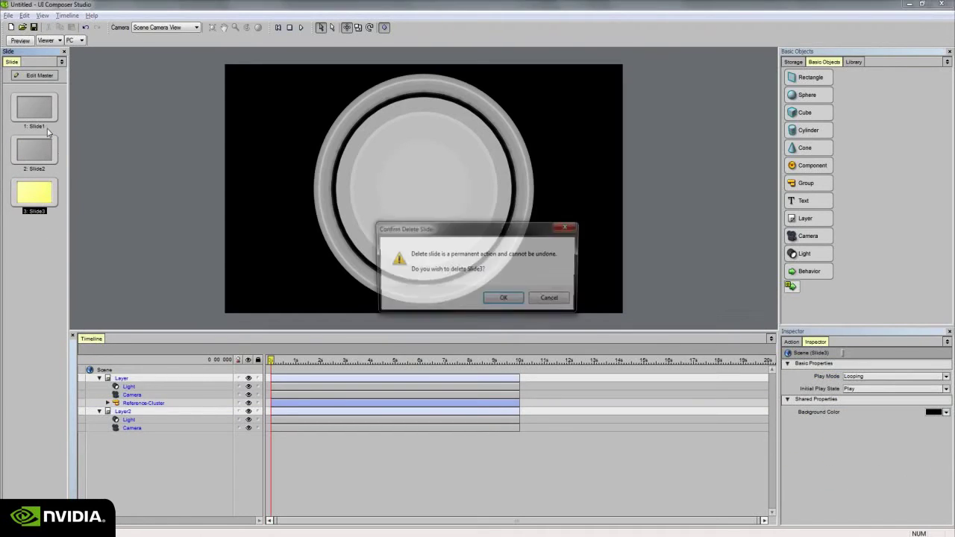
left_click(503, 298)
key("Delete")
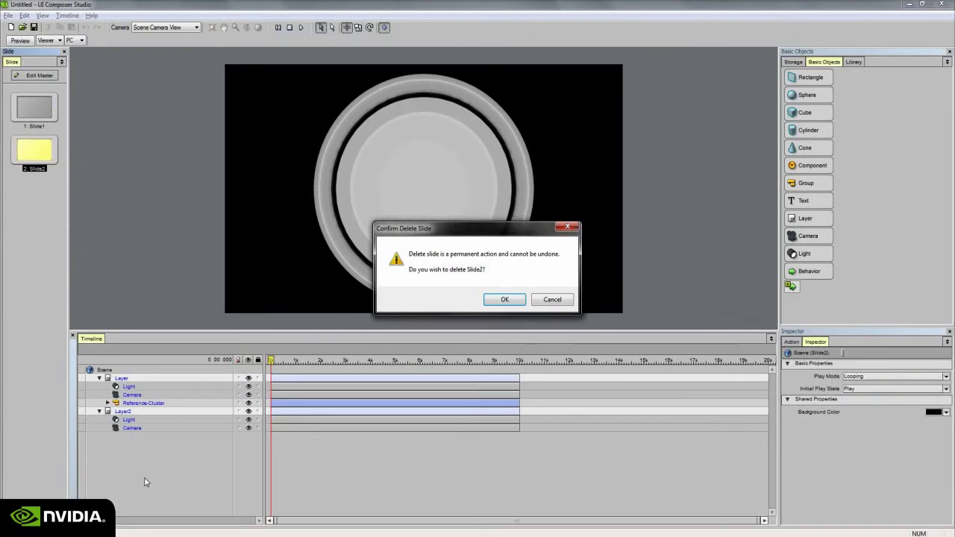
left_click(504, 299)
- Rename the layer that holds the Reference-Cluster group as Layer_gauges
left_click(135, 404)
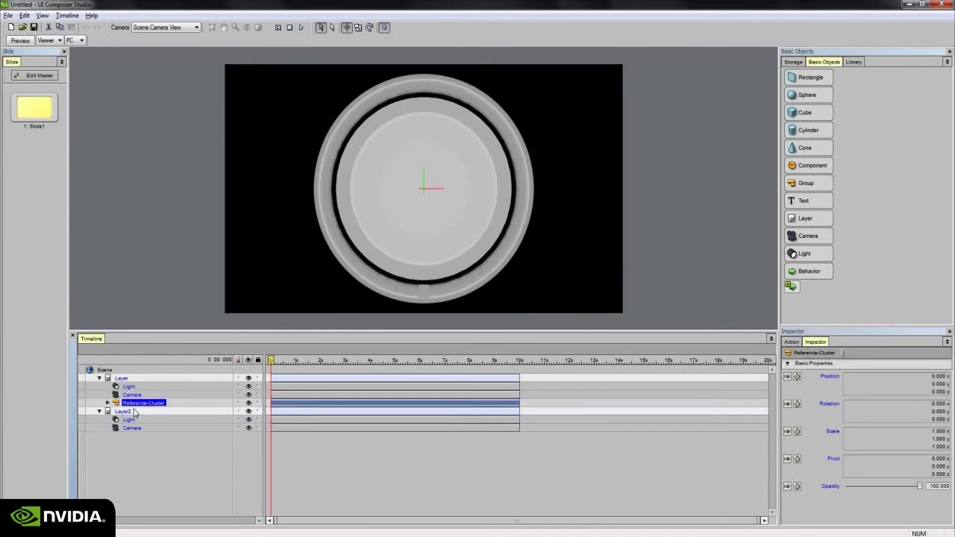
left_click(122, 378)
double_click(130, 380)
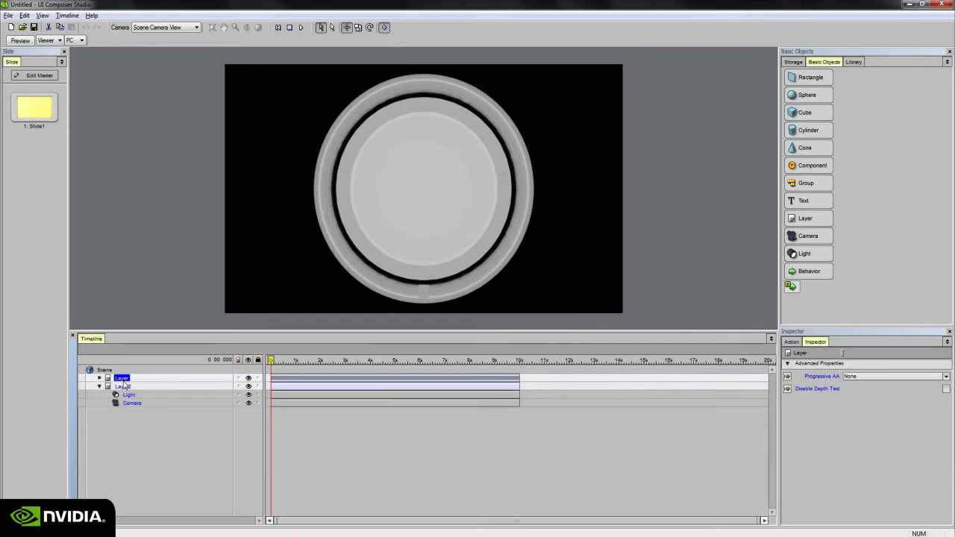
left_click(99, 378)
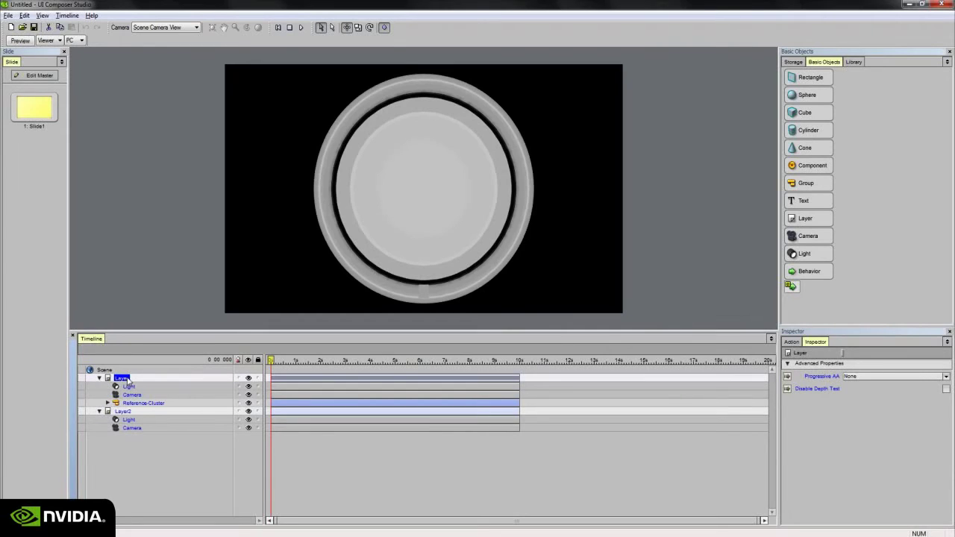
left_click(123, 378)
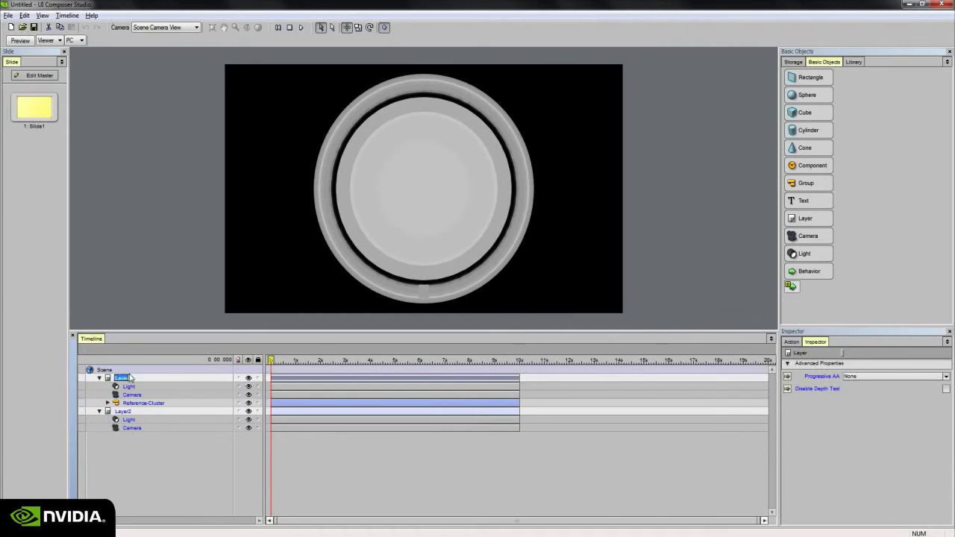
left_click(129, 378)
type("_gauges")
key("Return")
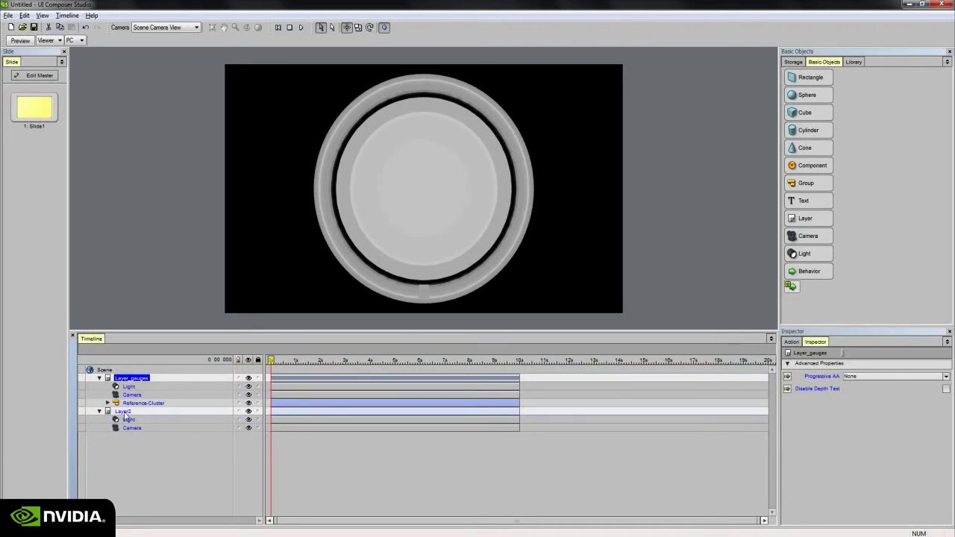
- Rename Layer2 as Layer_3D_Components
left_click(123, 412)
left_click(122, 413)
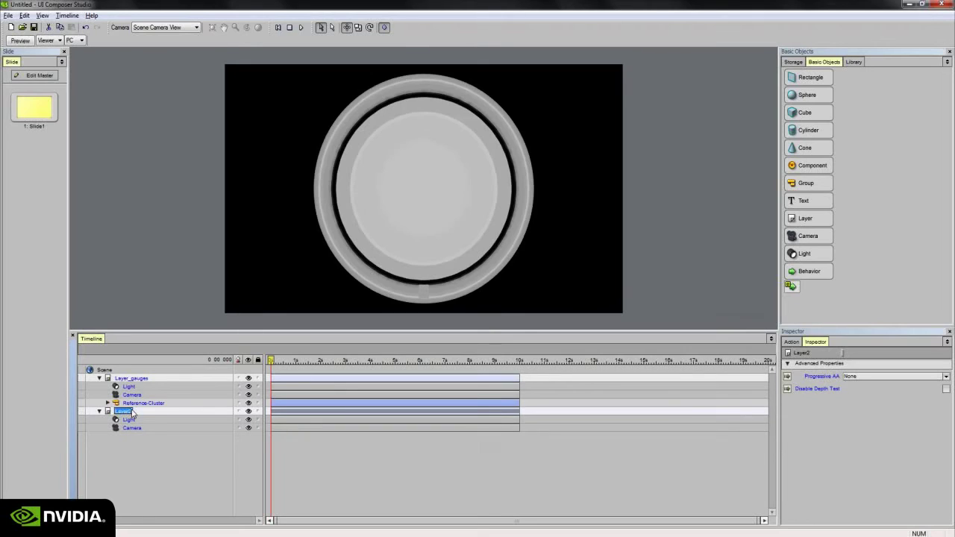
key("BackSpace")
type("_3D_Component")
type("s")
key("Return")
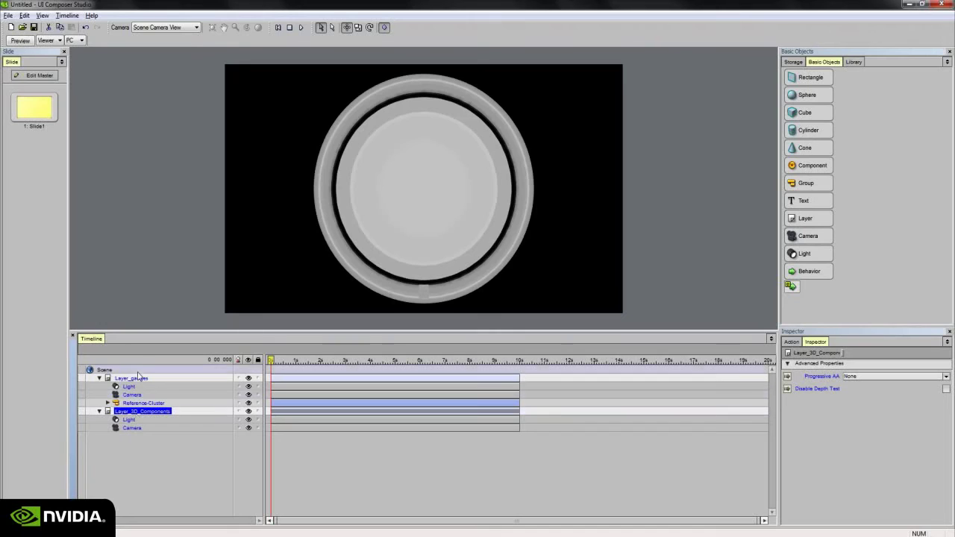
- Capitalise the first layer's name so it reads Layer_Gauges, and clear the selection
double_click(134, 378)
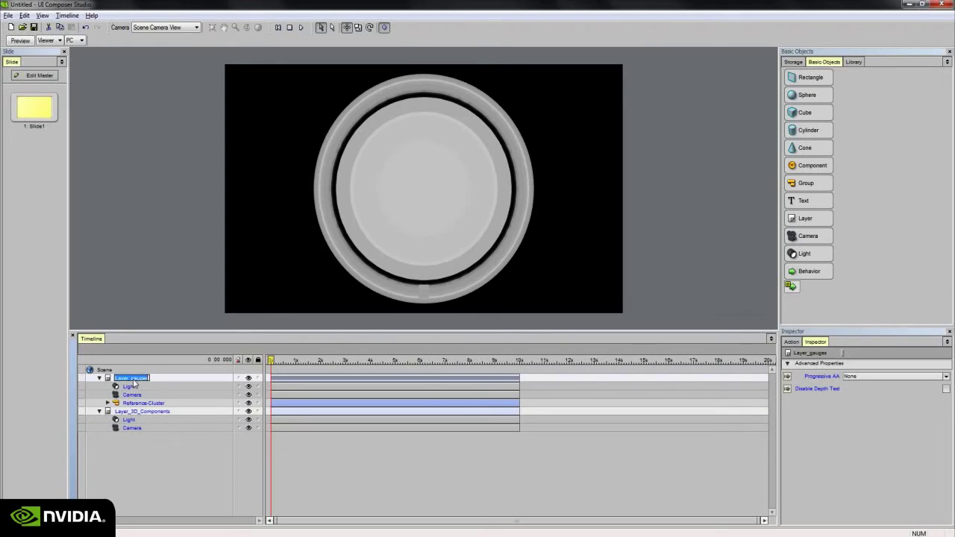
left_click(134, 380)
type("G")
key("Return")
left_click(118, 496)
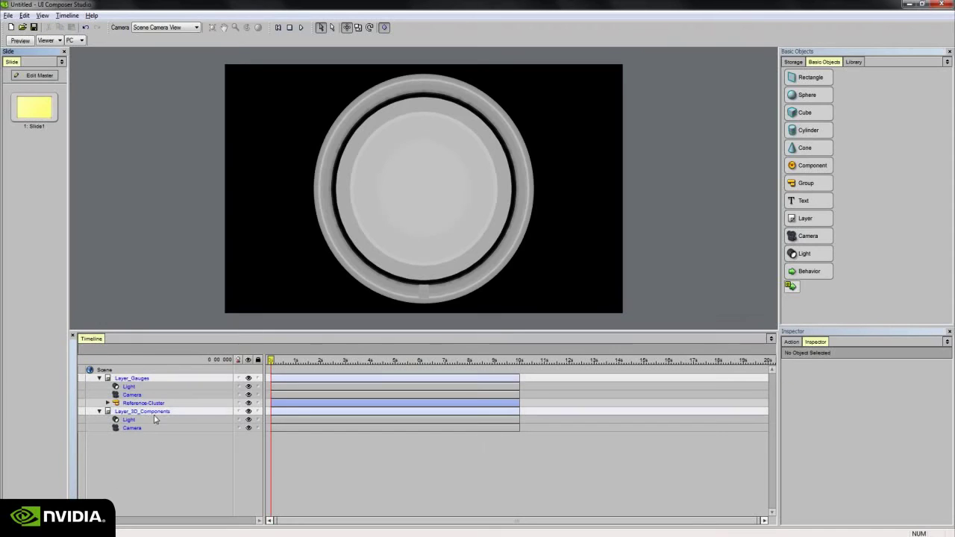
- Switch to editing the master slide and add an empty group to Layer_3D_Components
left_click(36, 76)
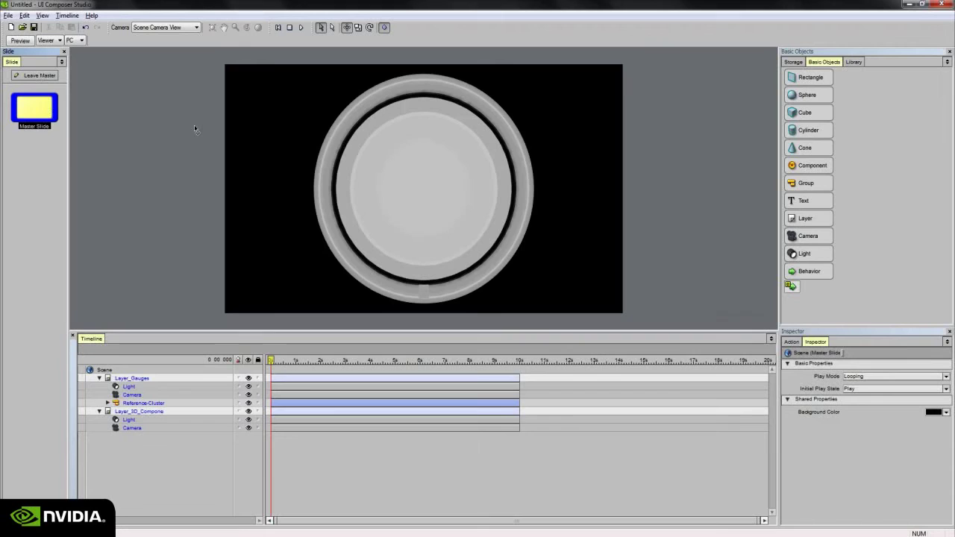
left_click(814, 186)
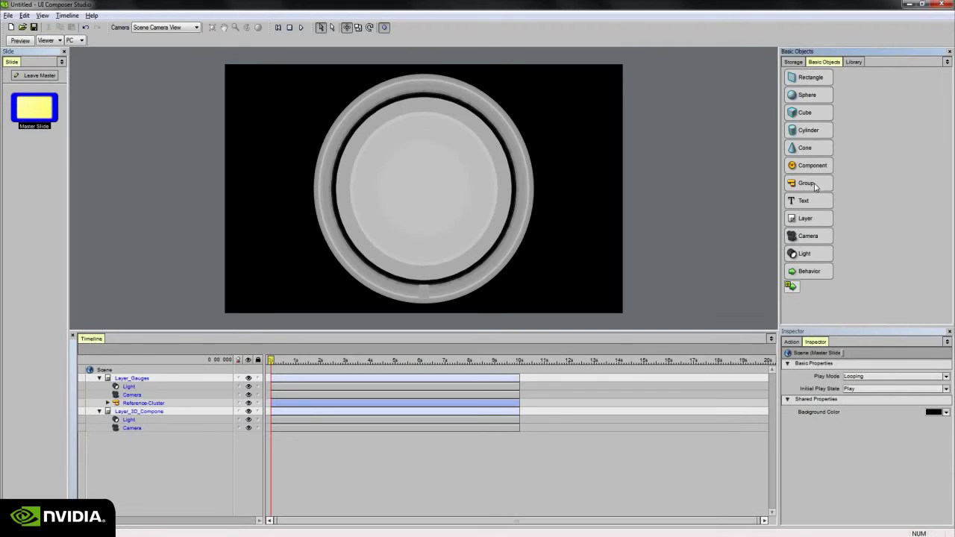
left_click_drag(814, 186, 162, 412)
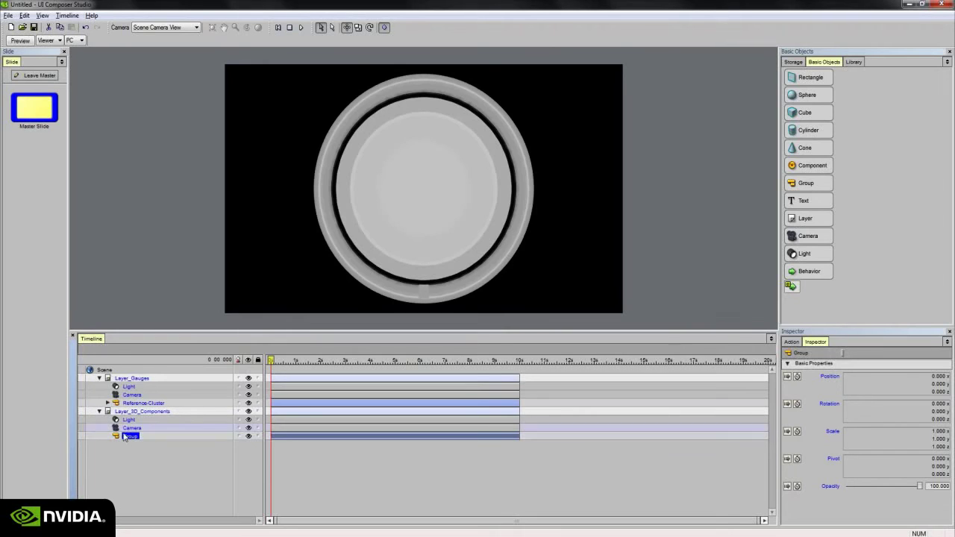
- Move the roundBezel object from Reference-Cluster into the new group in Layer_3D_Components, and rename that group as roundBezel
left_click(109, 404)
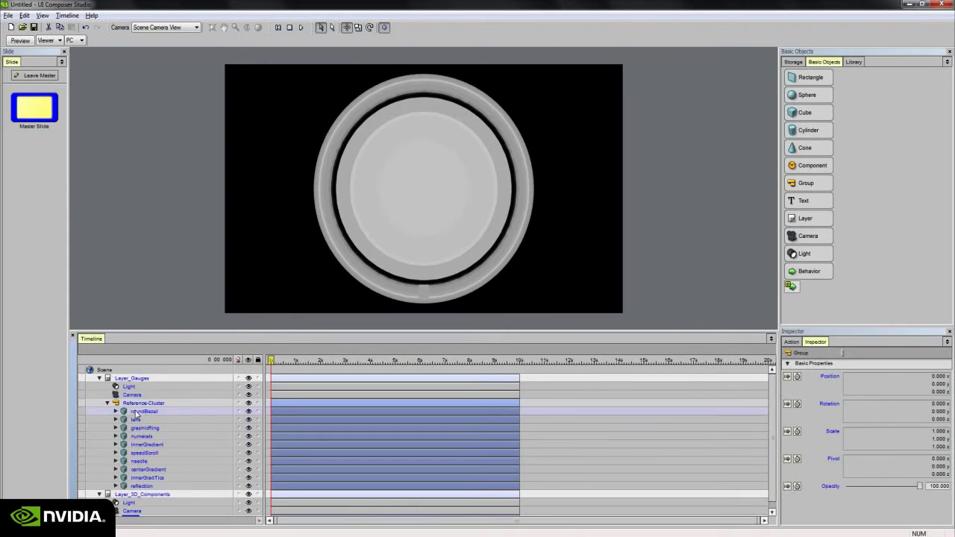
left_click_drag(136, 412, 145, 274)
left_click_drag(806, 183, 132, 463)
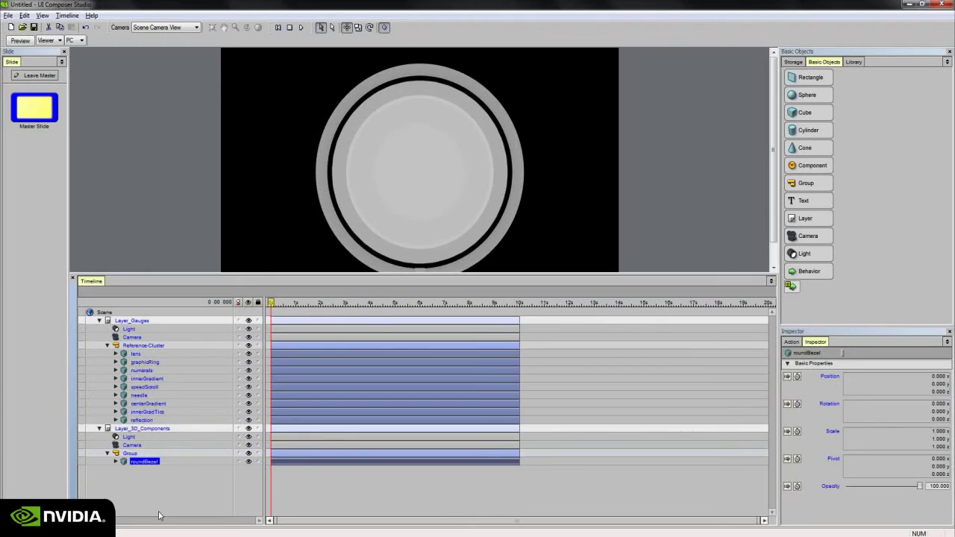
left_click(130, 453)
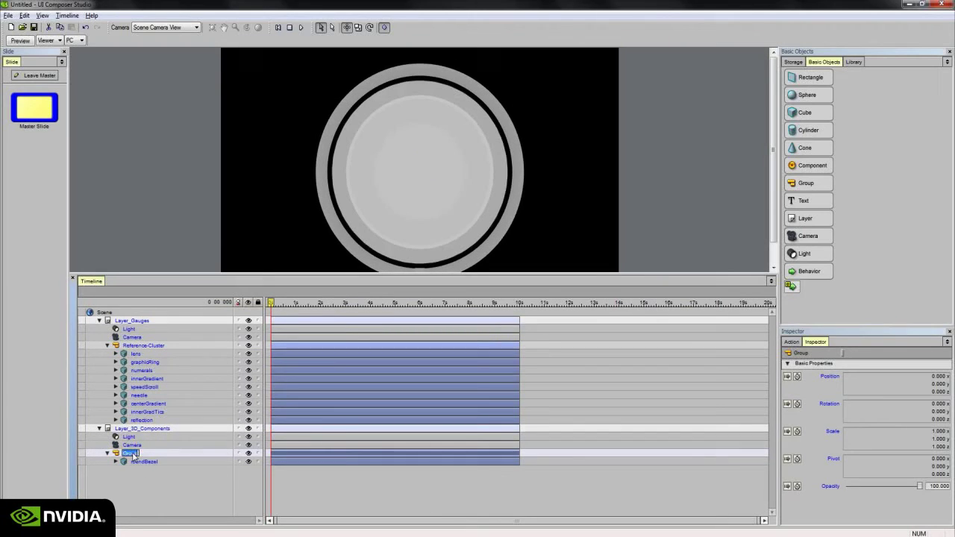
key("BackSpace")
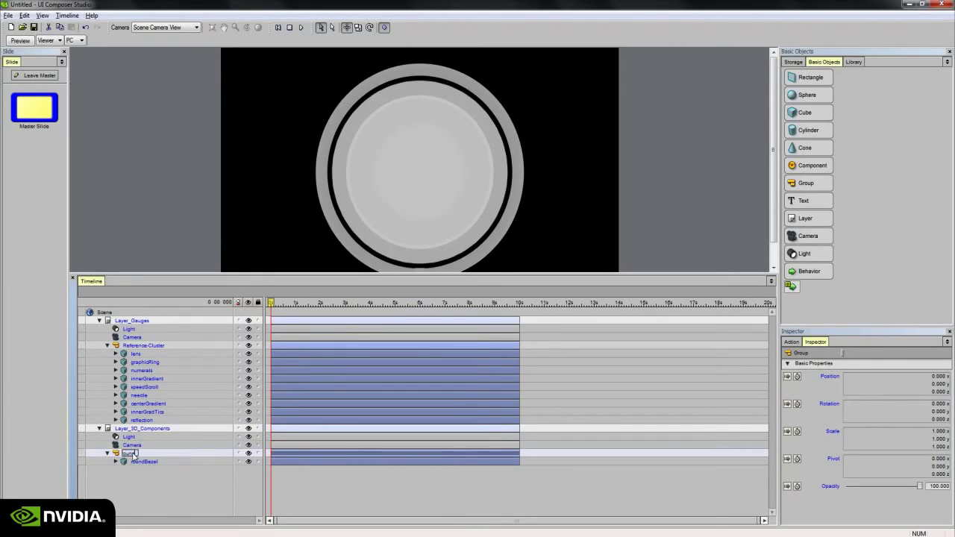
type("roundBezel")
key("Return")
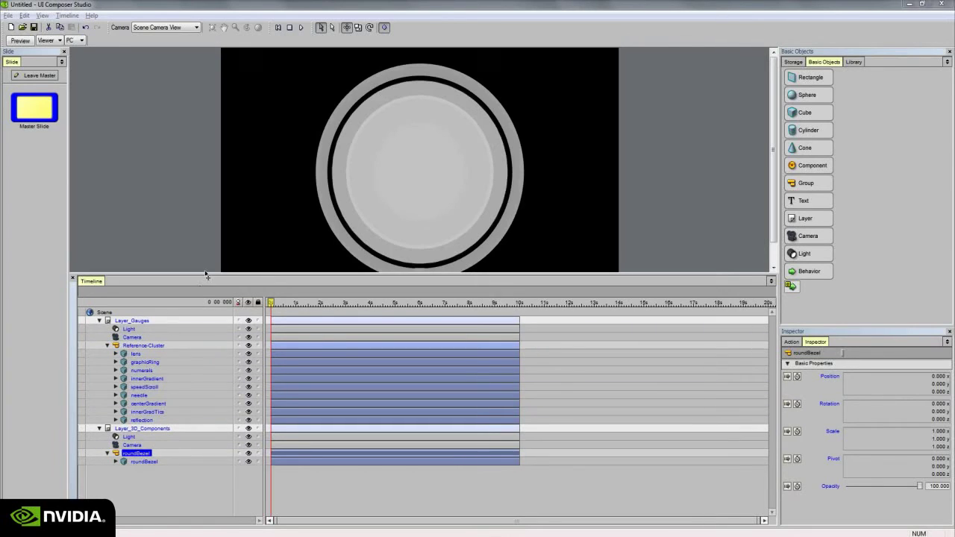
- Rename the Reference-Cluster group in Layer_Gauges as speedometer
left_click_drag(205, 274, 204, 304)
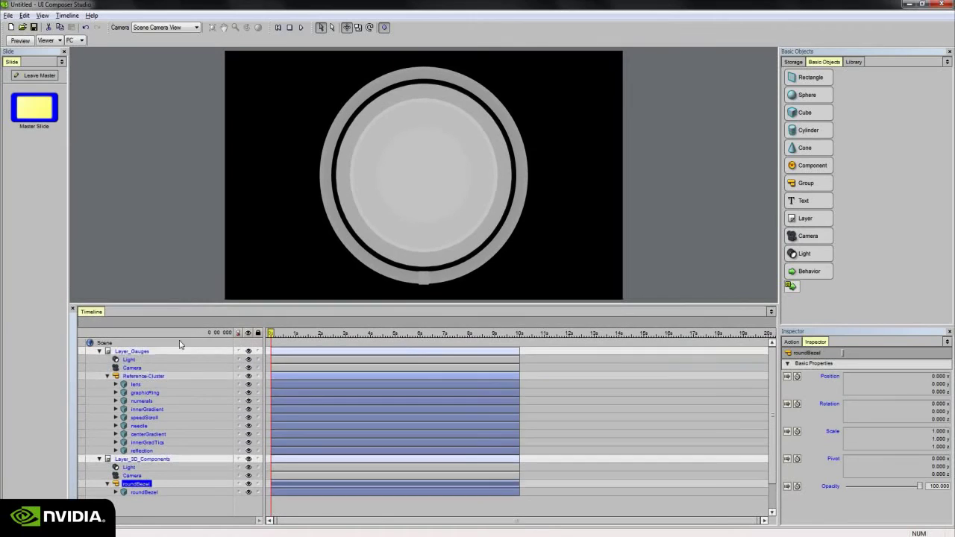
left_click(143, 376)
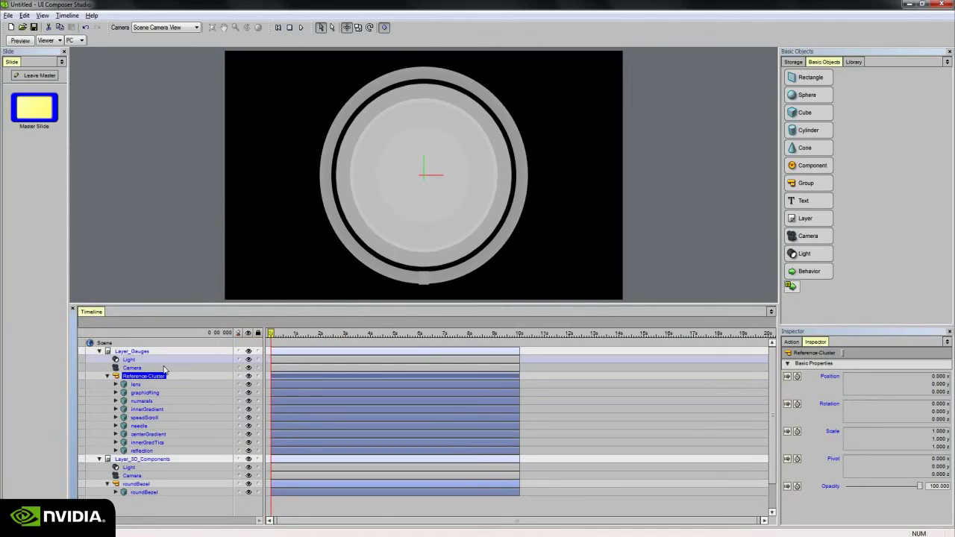
left_click(107, 376)
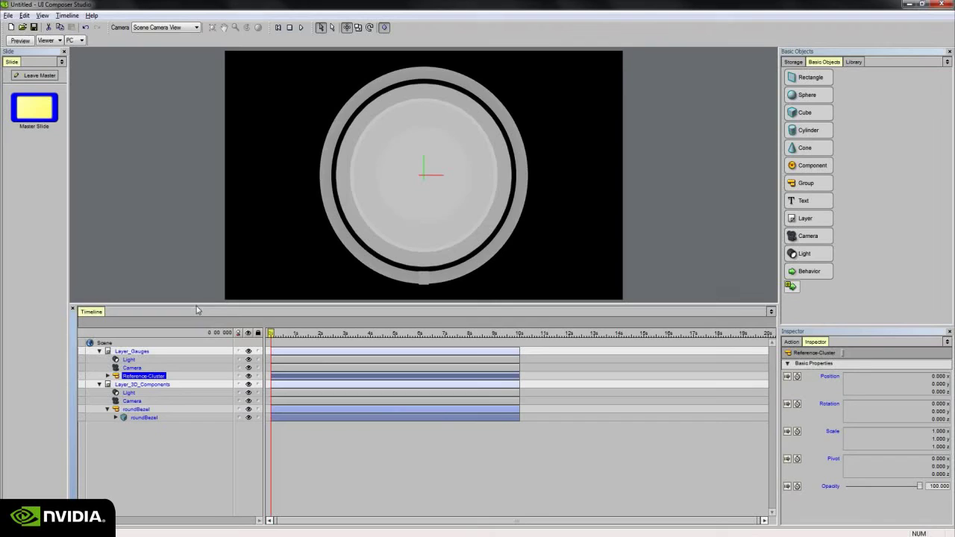
left_click_drag(195, 305, 195, 313)
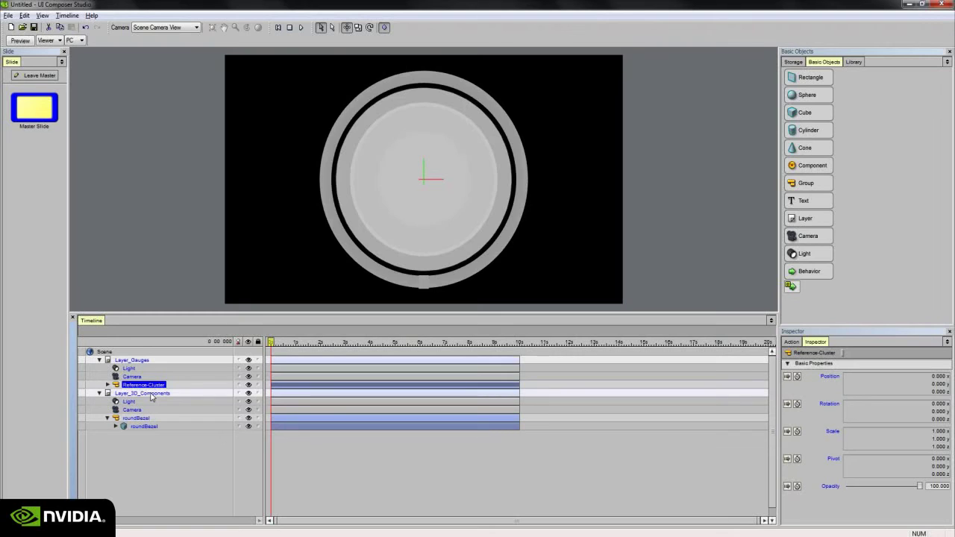
left_click(108, 384)
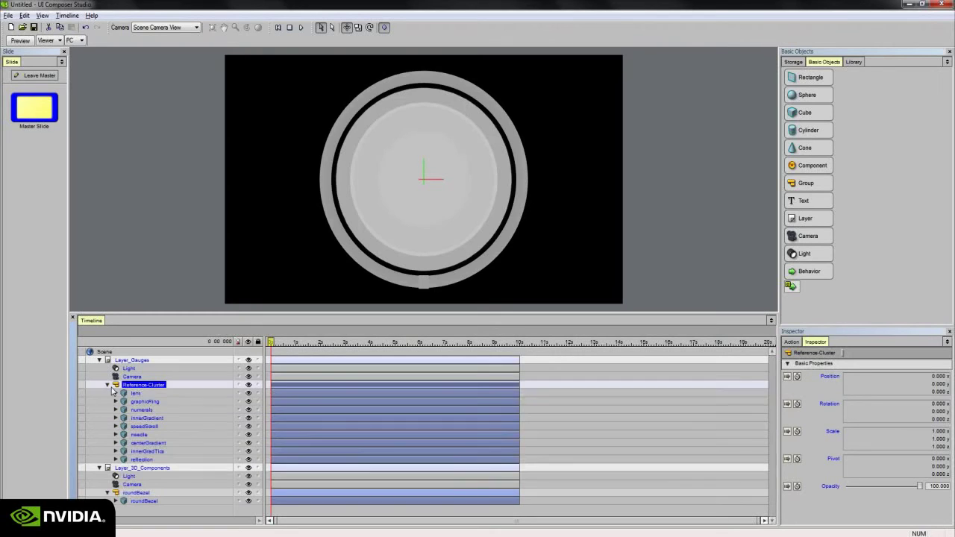
double_click(160, 385)
key("BackSpace")
key("Return")
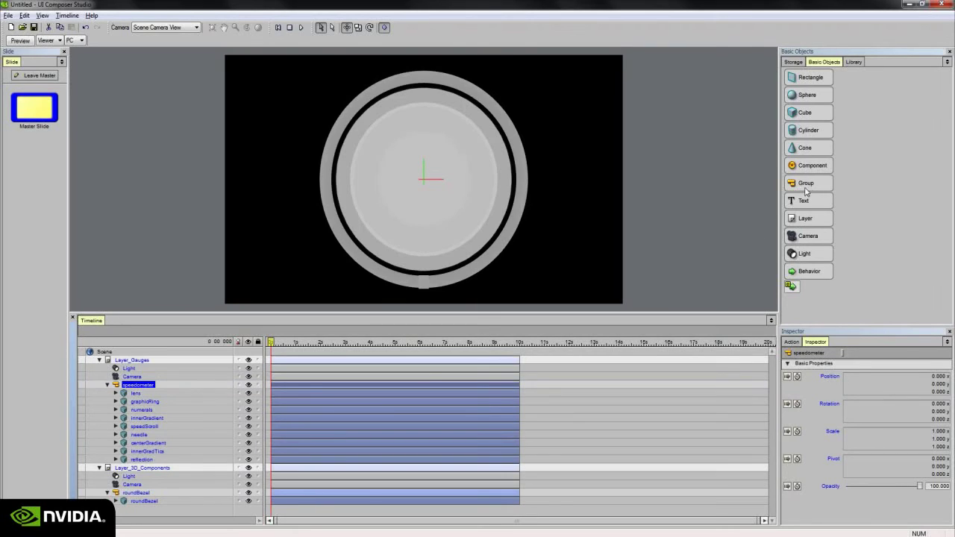
- Add a group to Layer_Gauges and name it gauges
left_click_drag(113, 371, 128, 371)
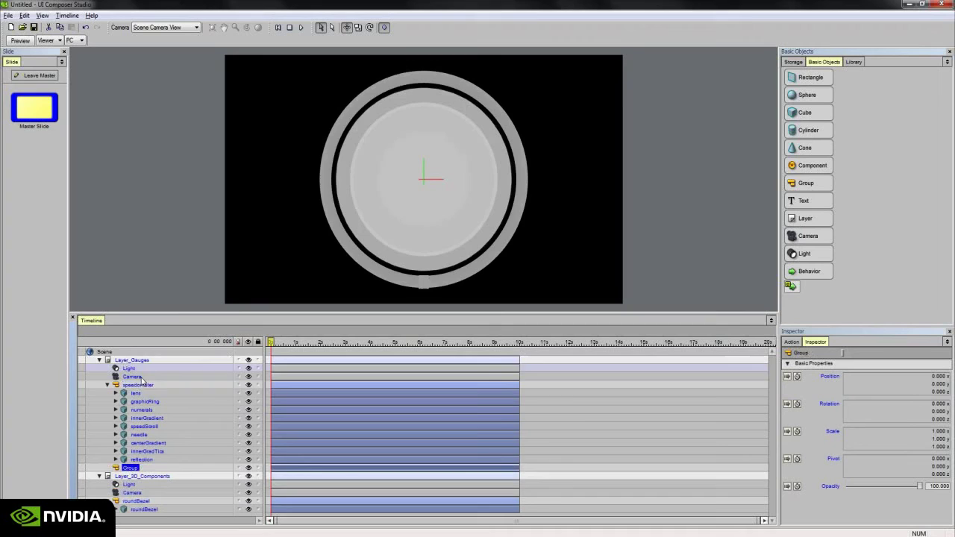
double_click(130, 467)
type("gauges")
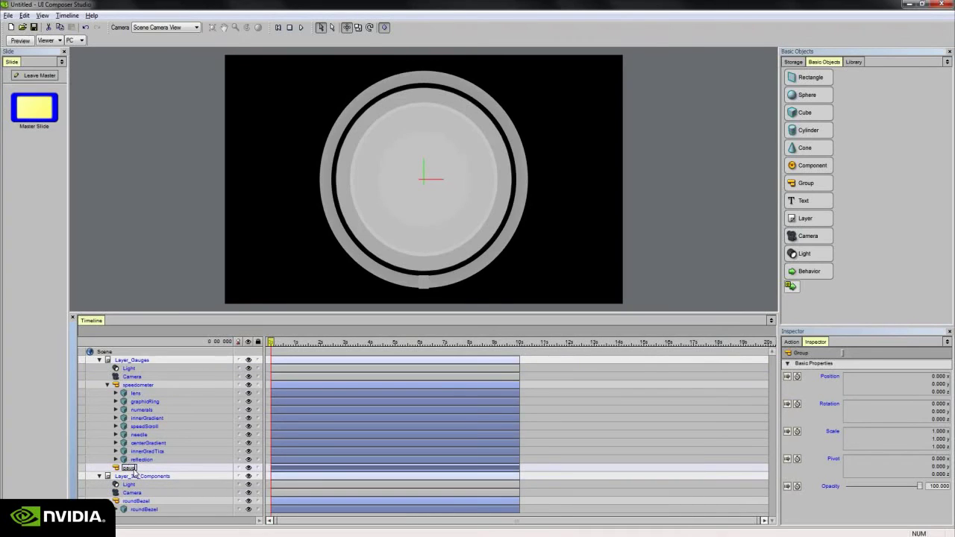
key("Return")
- Collapse the speedometer group, nest it inside the gauges group, and select gauges
left_click(108, 385)
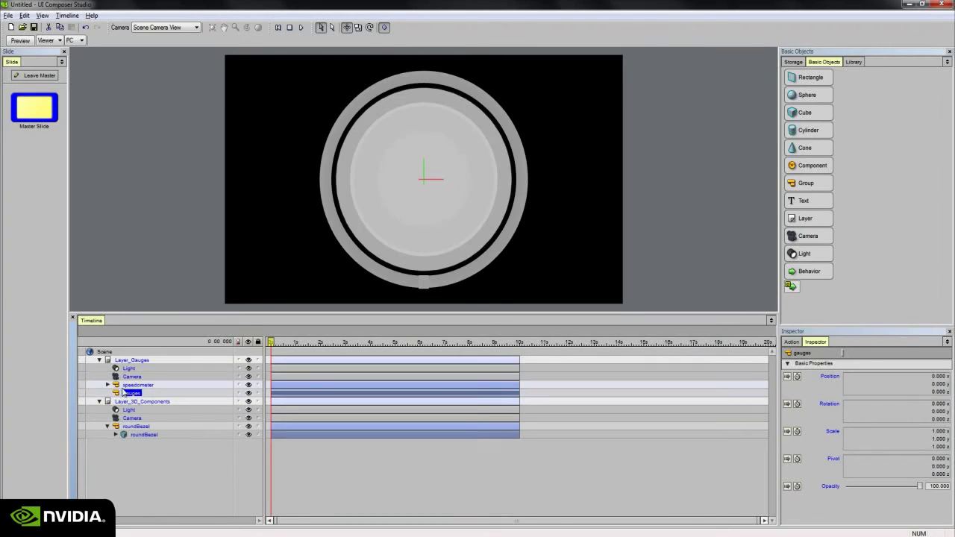
left_click_drag(119, 385, 137, 394)
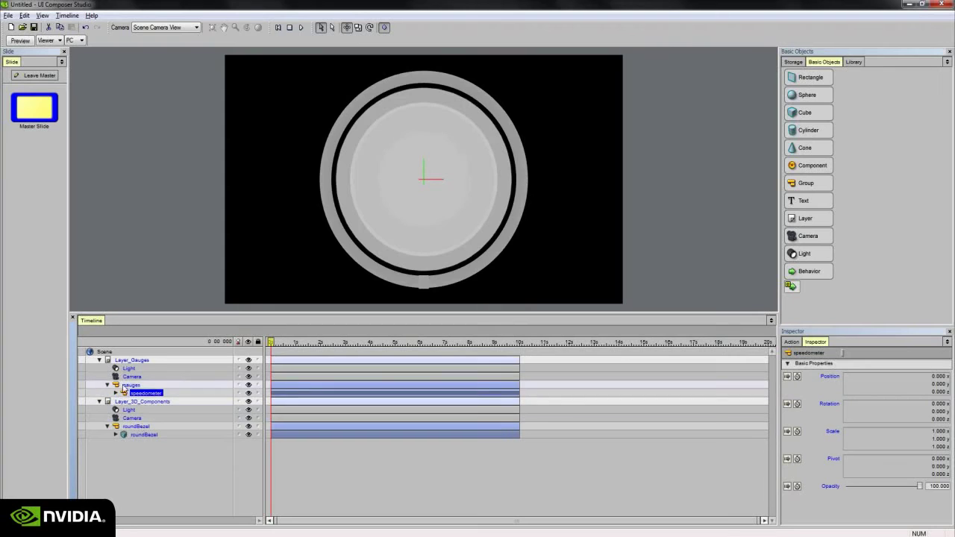
left_click(125, 384)
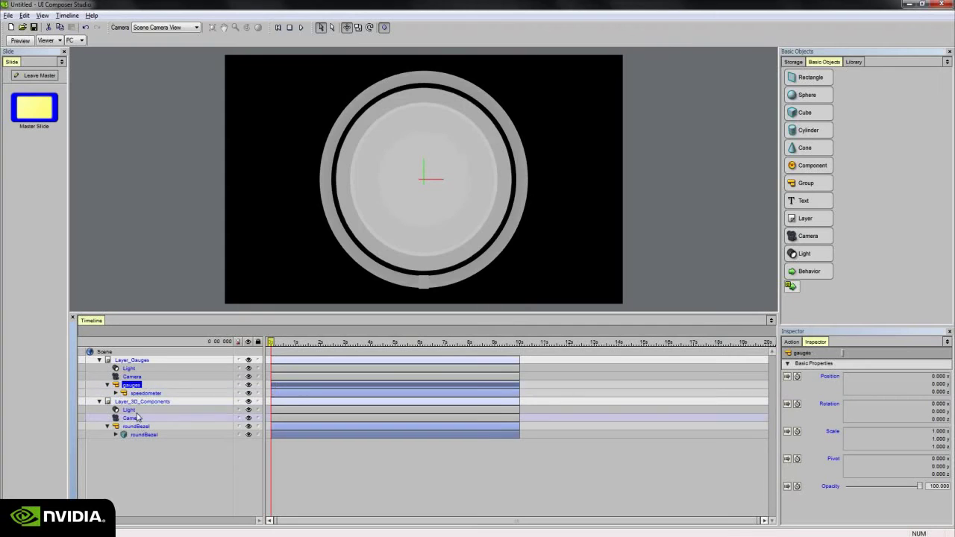
- Check the properties of the Layer_Gauges camera and of the gauges and speedometer groups, leaving gauges collapsed
left_click(106, 384)
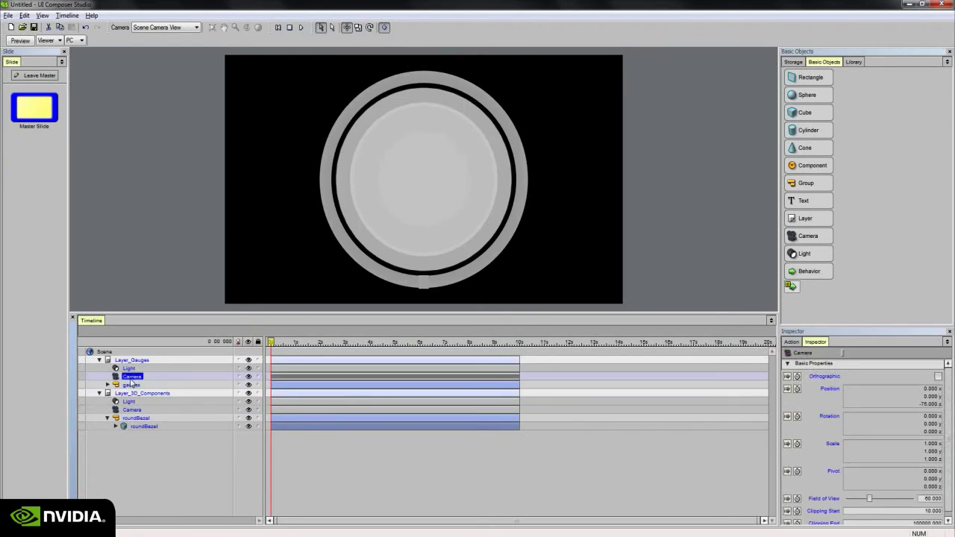
left_click(106, 385)
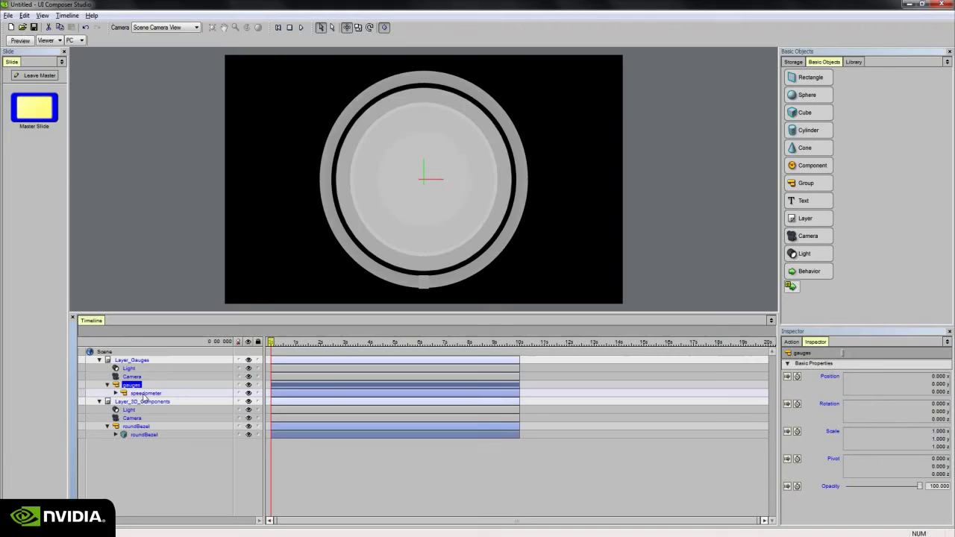
left_click(146, 394)
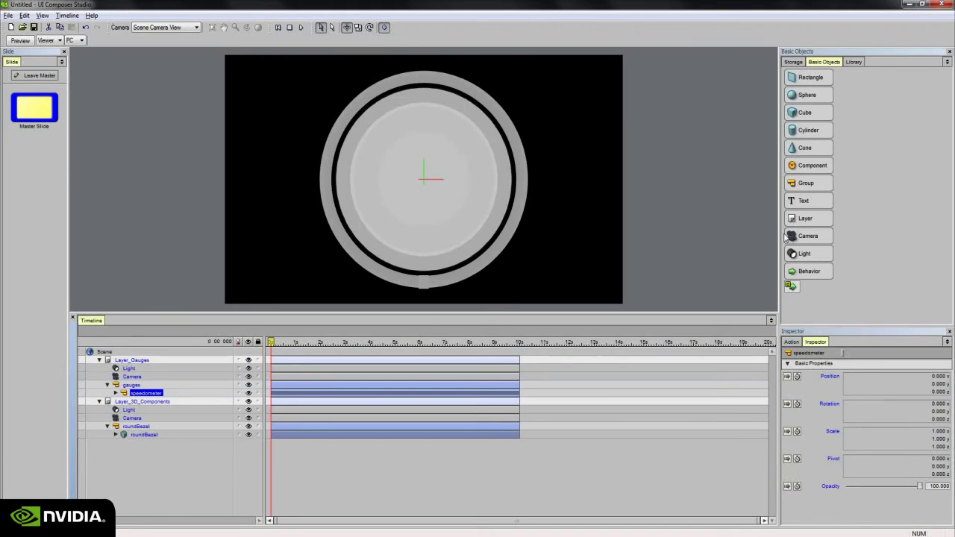
left_click(138, 384)
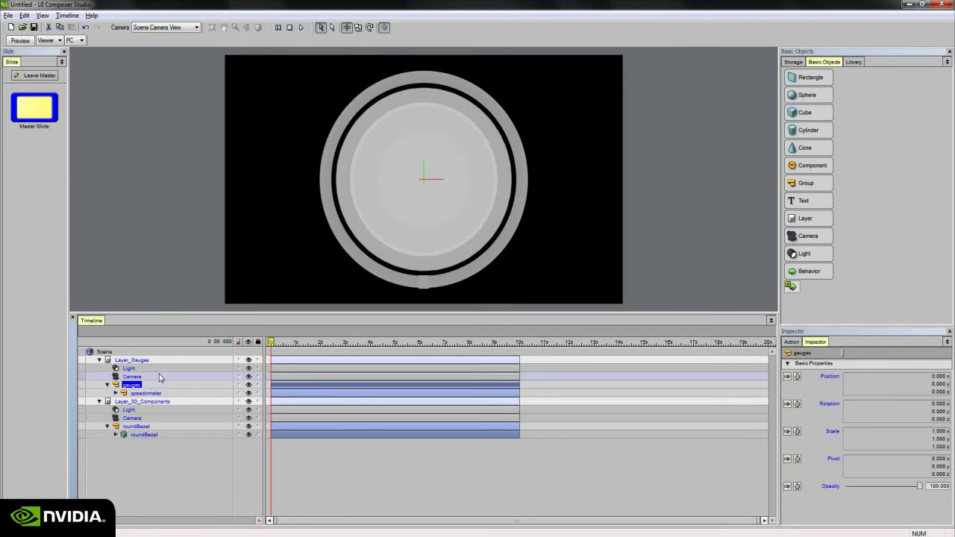
double_click(139, 385)
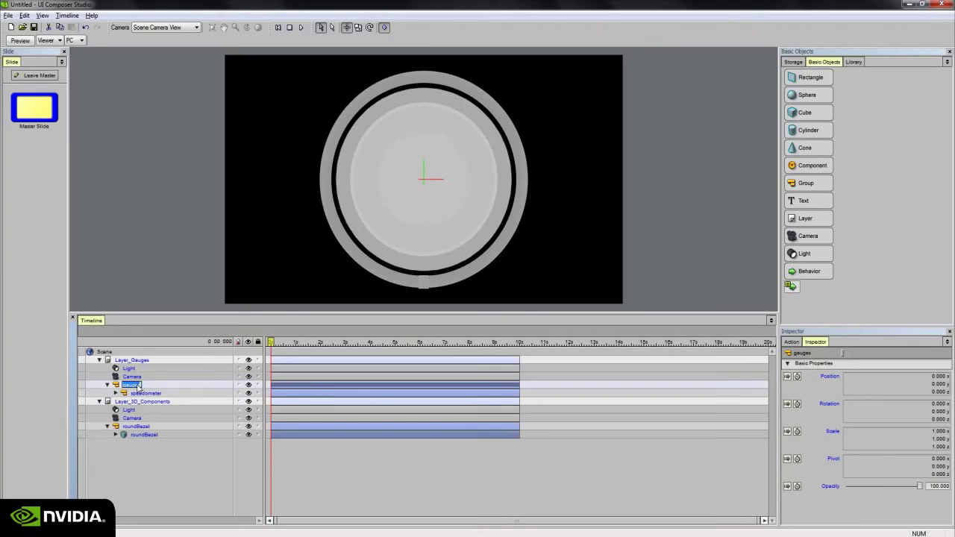
left_click(107, 384)
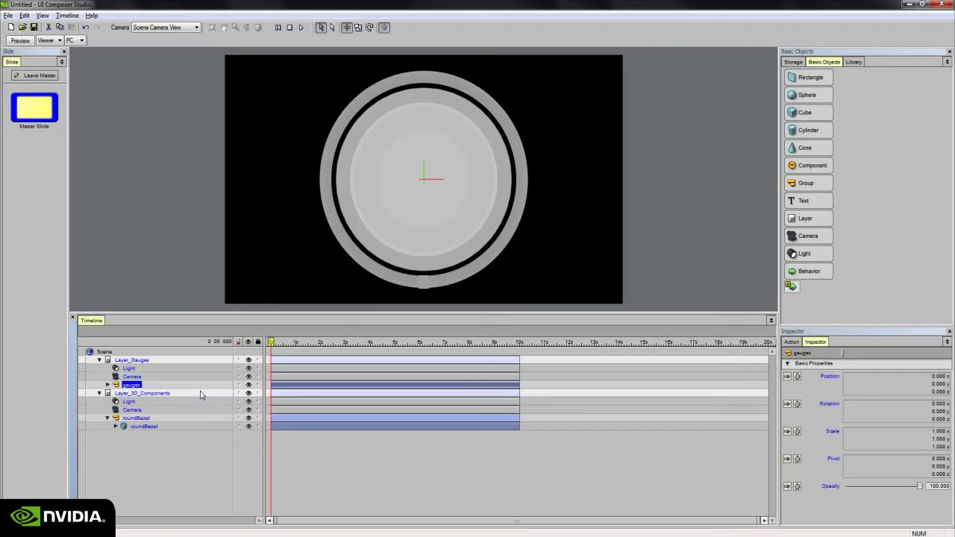
- Set the gauges group's pivot to 28 on the Y axis
mouse_move(931, 466)
left_mouse_down()
mouse_move(935, 458)
mouse_move(928, 462)
left_mouse_up()
left_click_drag(930, 469, 930, 444)
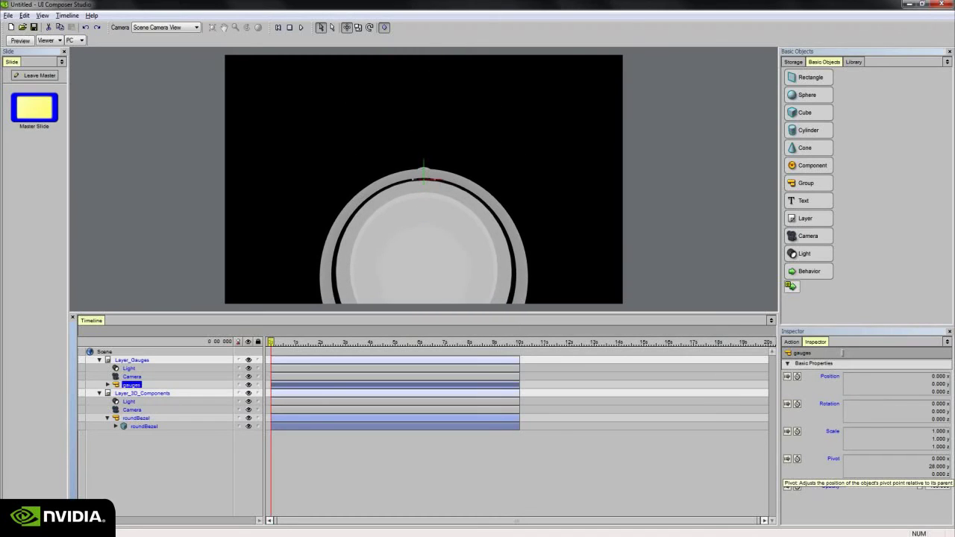
- Set the gauges group's position to 28 on the Y axis
left_click(931, 385)
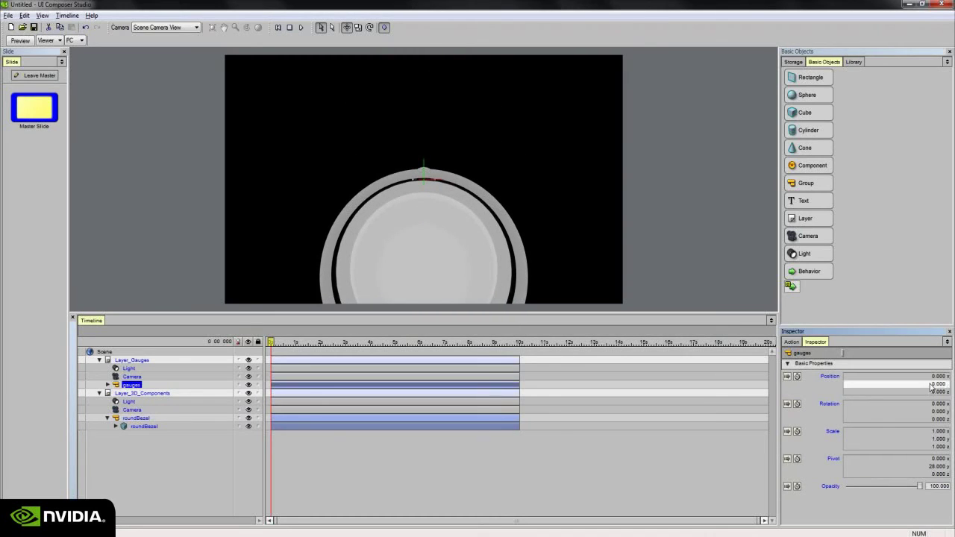
double_click(931, 385)
type("28")
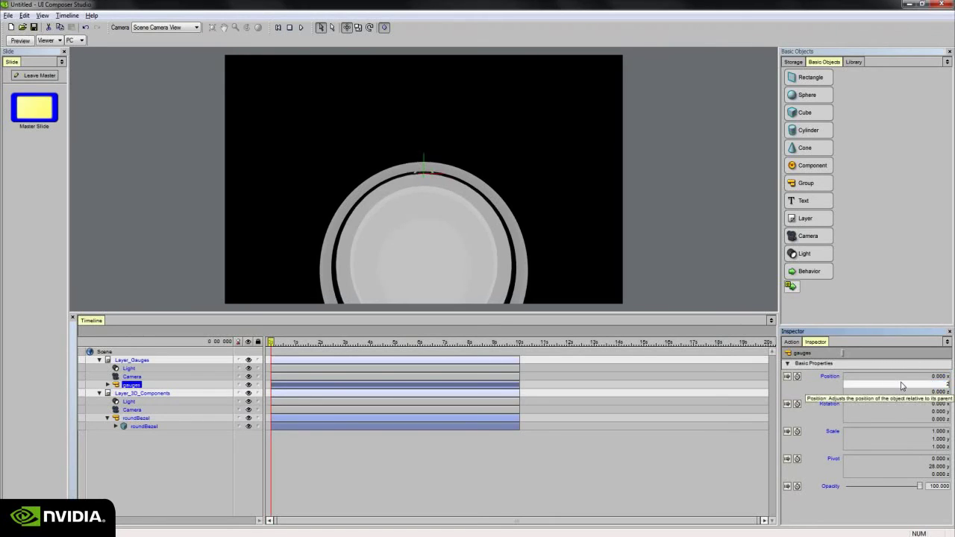
key("Return")
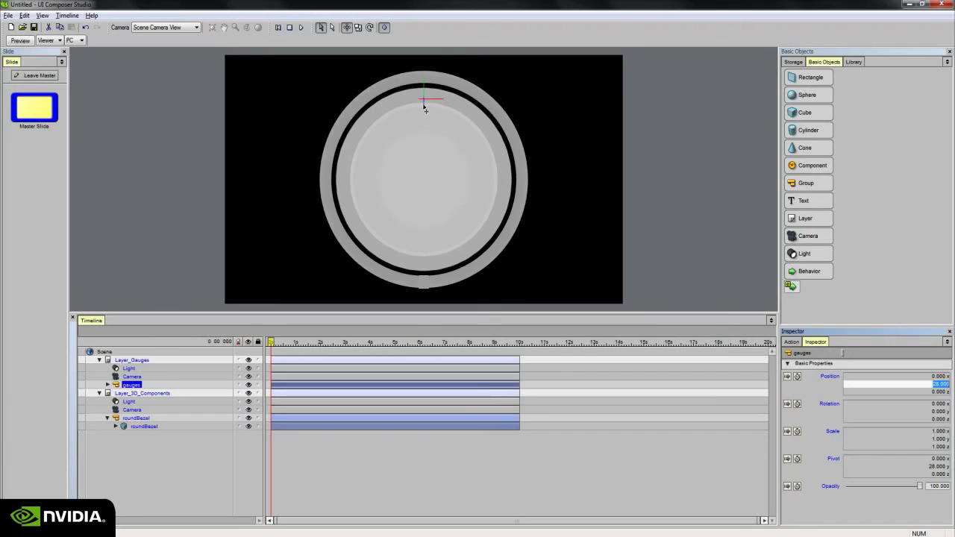
- Set the gauges group's pivot to 50 on the Y axis and its position to 0 on X and 50 on Y
left_click(930, 467)
double_click(925, 468)
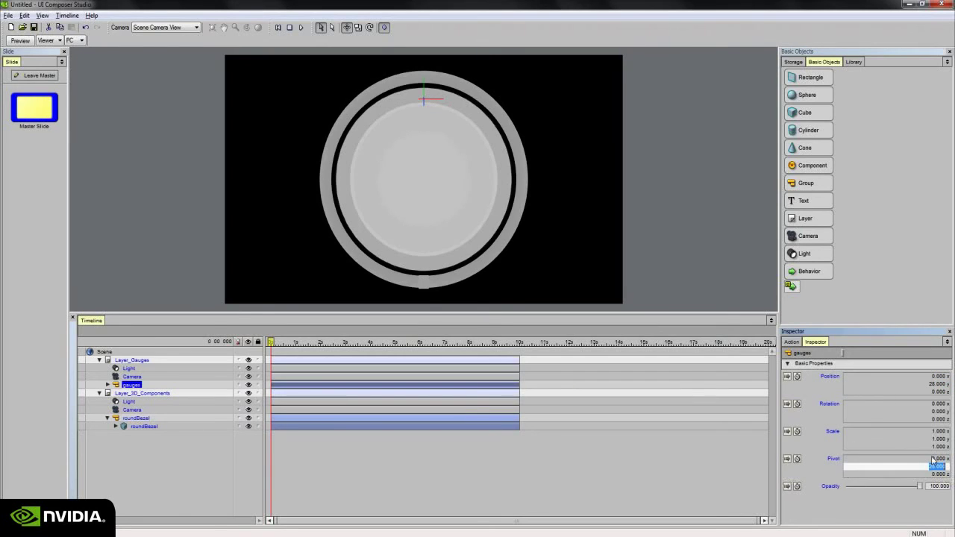
type("50")
key("Return")
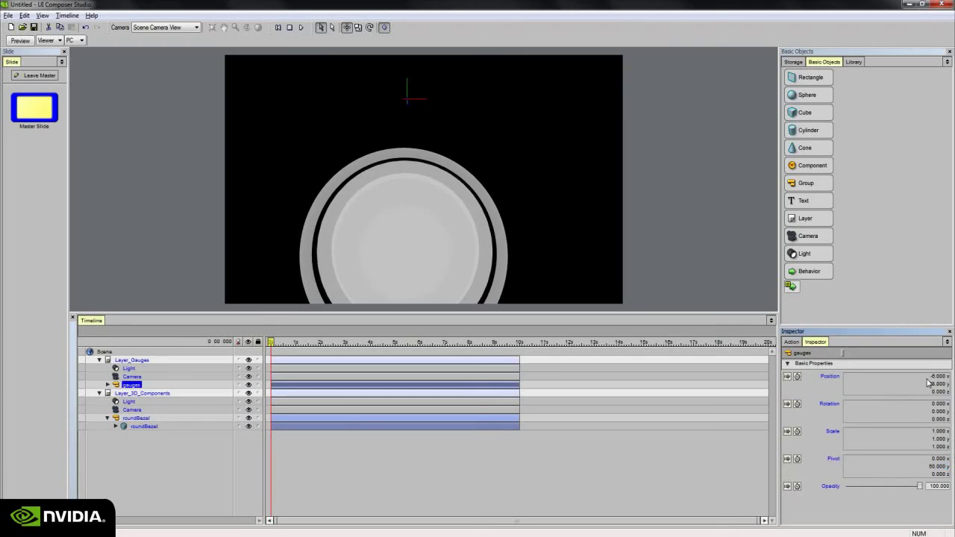
double_click(929, 384)
type("50")
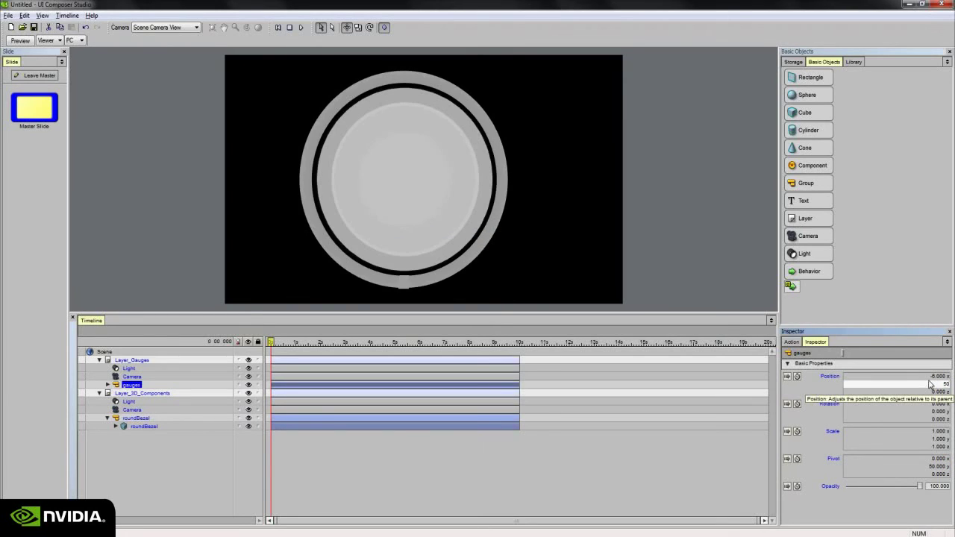
double_click(929, 377)
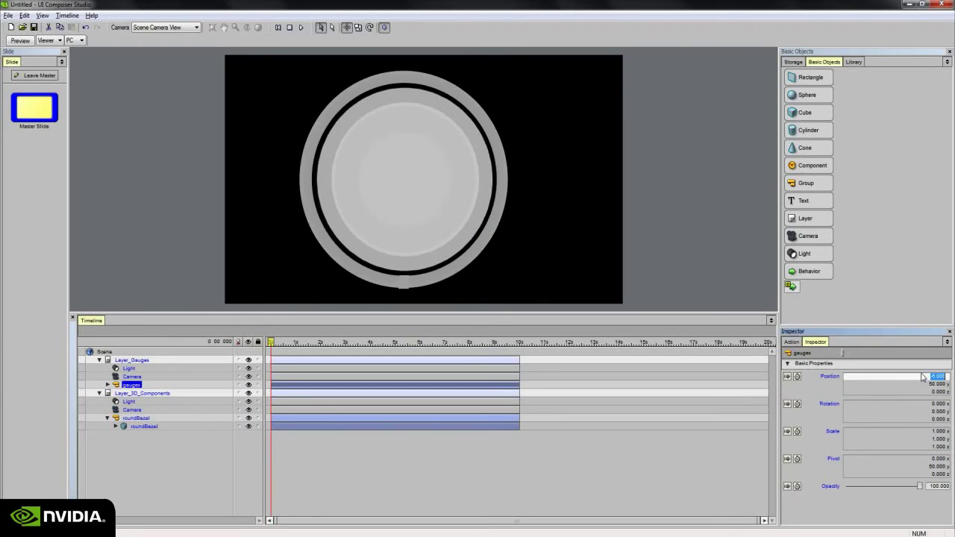
type("0")
key("Return")
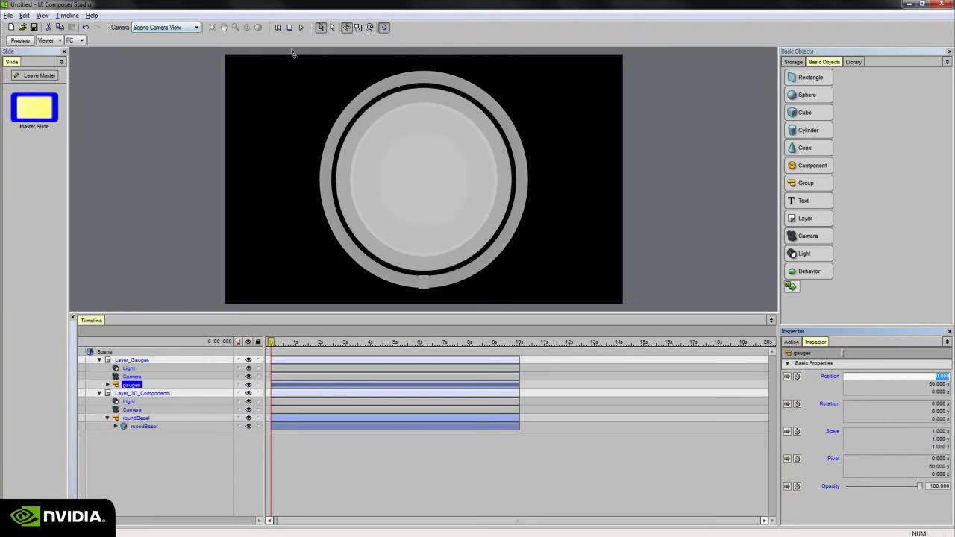
- Try rotating the gauges group around its pivot on the X axis in the 3D Perspective View
left_click(194, 27)
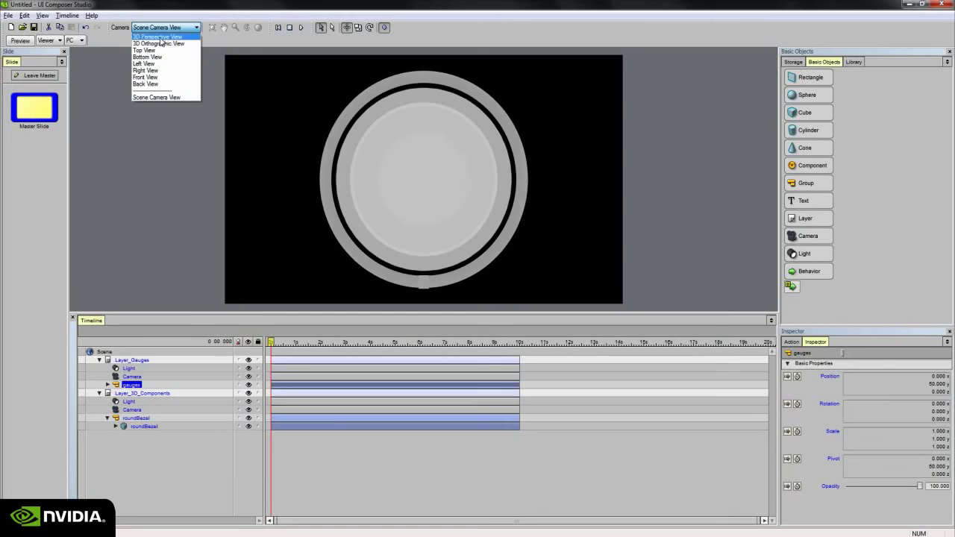
left_click(157, 36)
key("f")
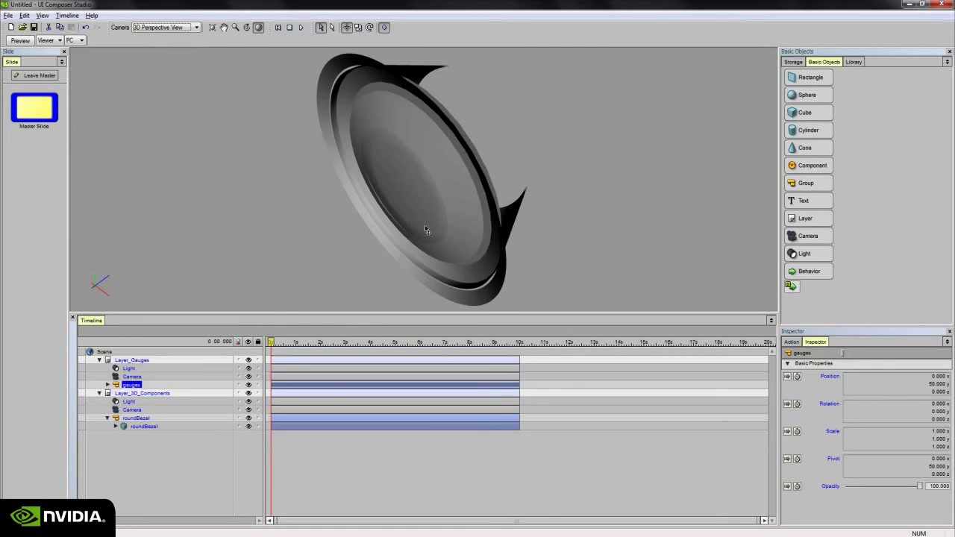
left_click_drag(488, 219, 555, 216, "alt")
scroll(561, 183, "down", 3)
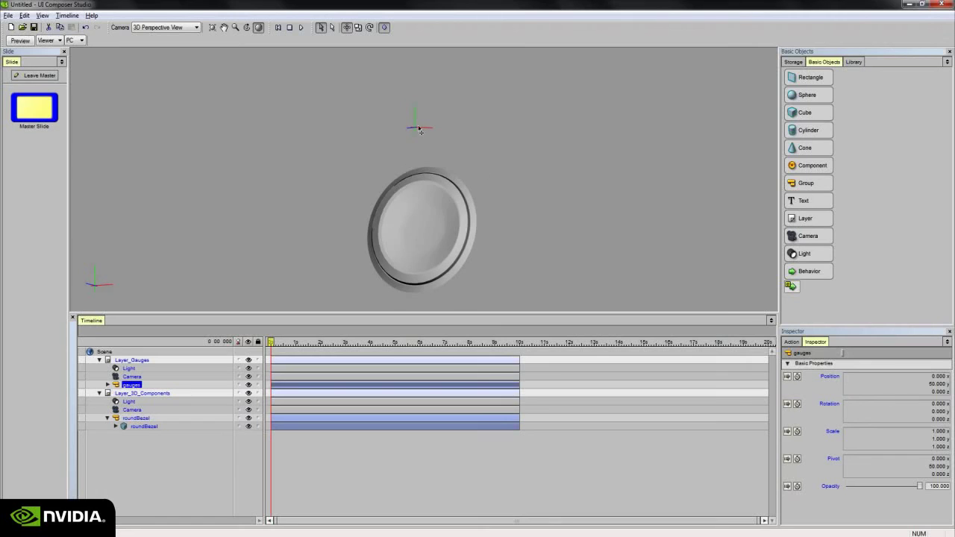
middle_click_drag(453, 170, 471, 165)
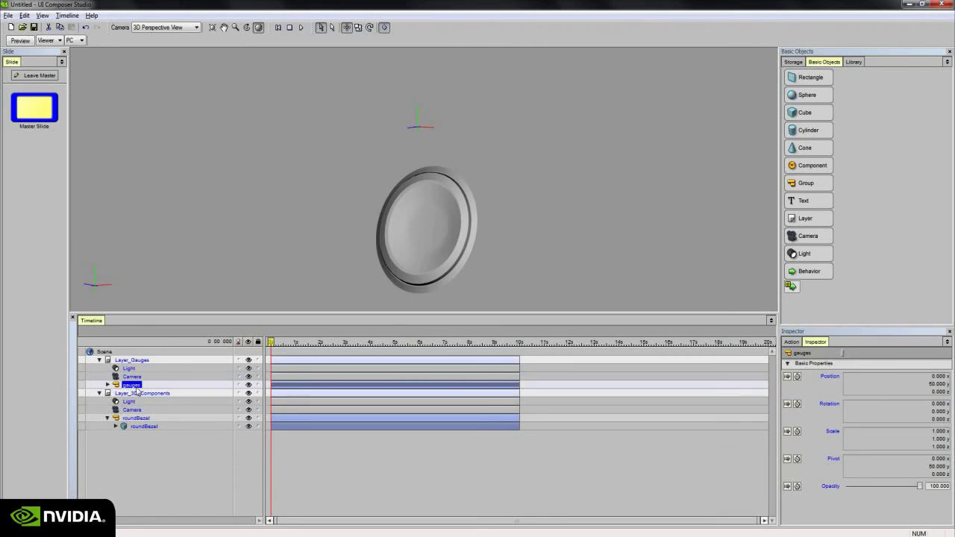
mouse_move(934, 405)
left_mouse_down()
mouse_move(934, 377)
mouse_move(931, 403)
left_mouse_up()
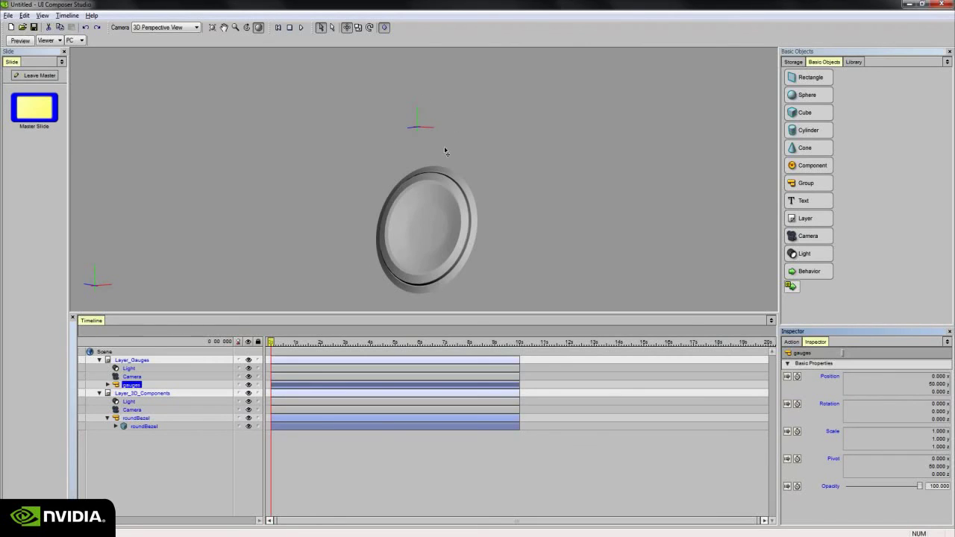
- Reset the gauges group's Y position and Y pivot to 0, and return to the Scene Camera View
left_click(923, 387)
type("0")
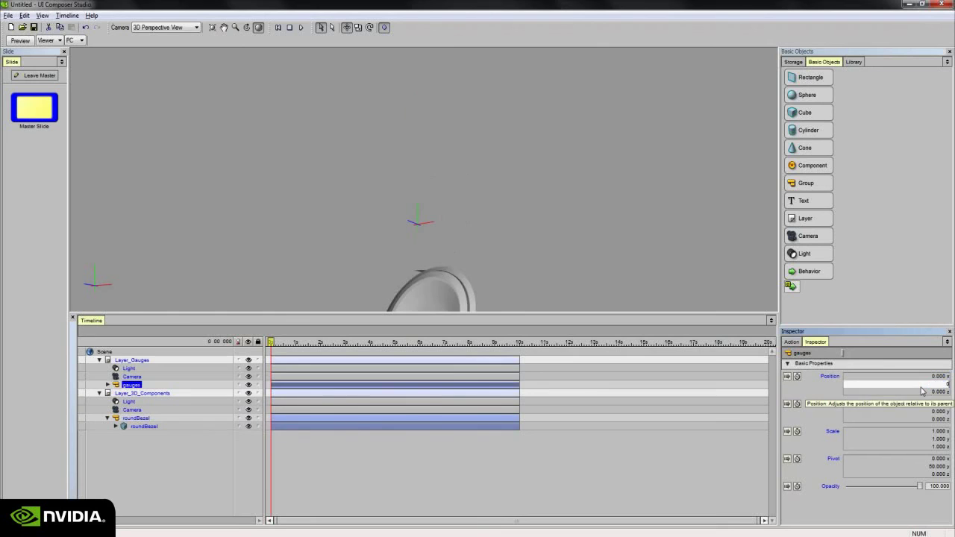
left_click(923, 466)
type("0")
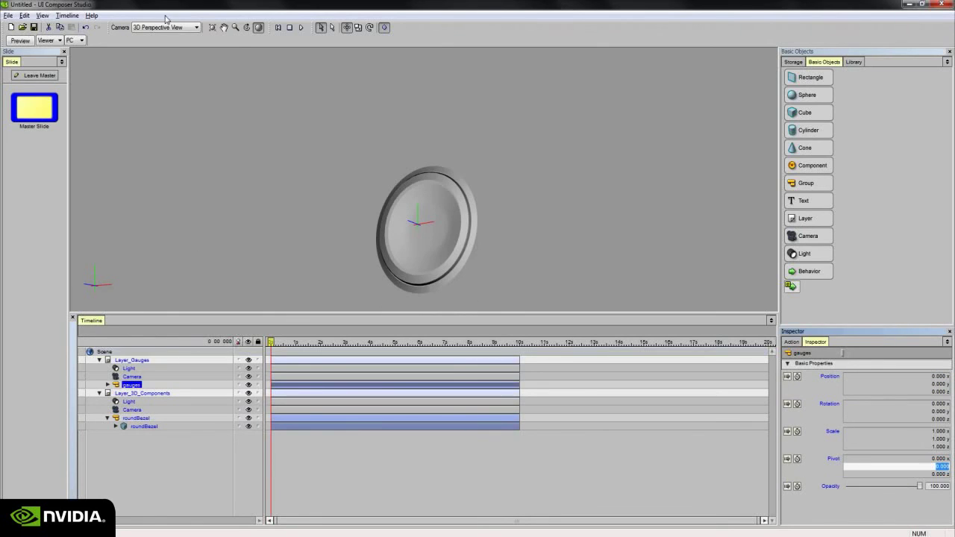
left_click(165, 27)
left_click(169, 97)
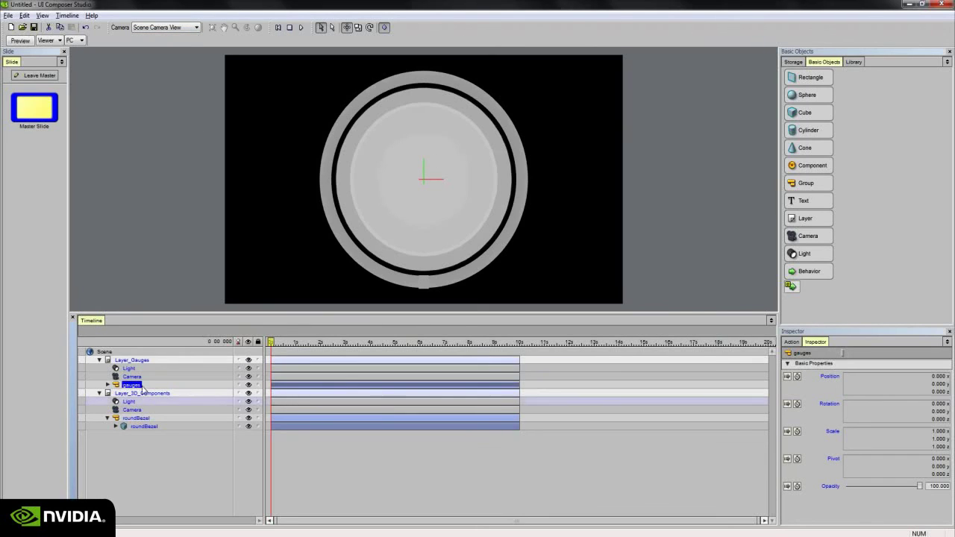
- Examine the transform properties of the gauges group, the speedometer group and the lens object, leaving speedometer collapsed and selected
left_click(108, 384)
left_click(115, 394)
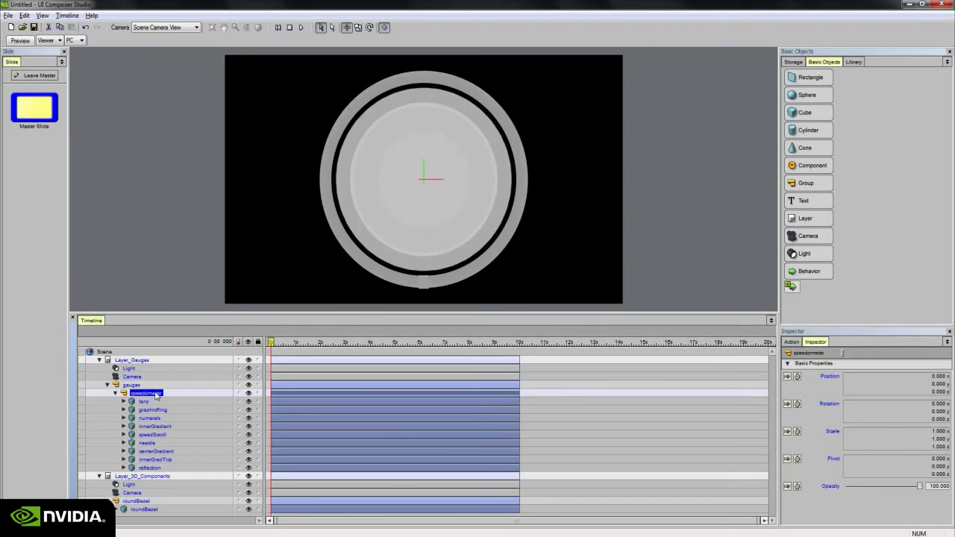
left_click(116, 393)
left_click(122, 391)
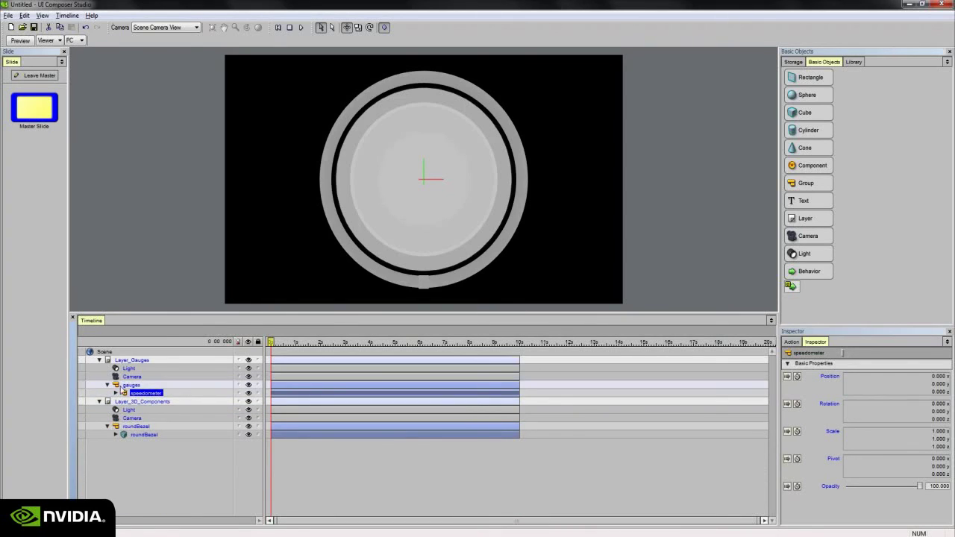
left_click(129, 385)
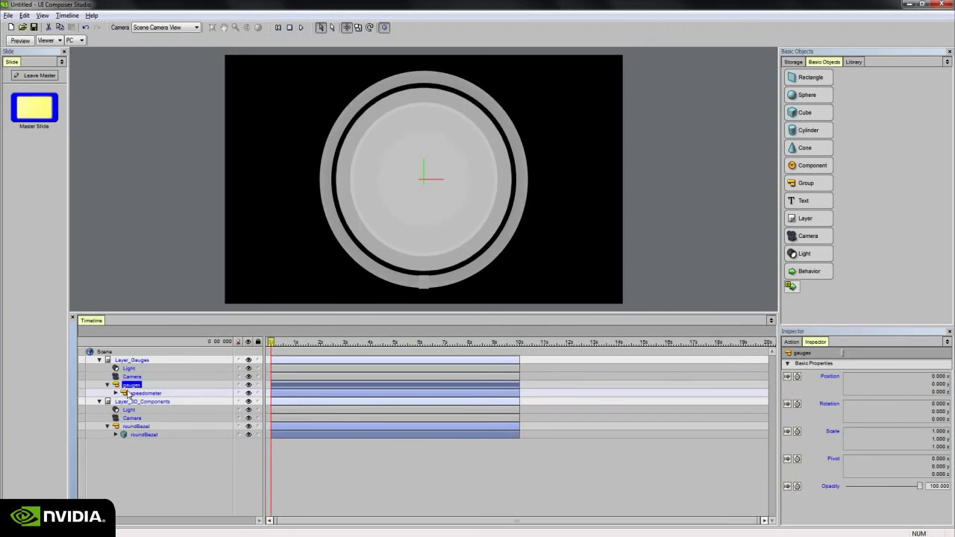
left_click(116, 393)
left_click(143, 401)
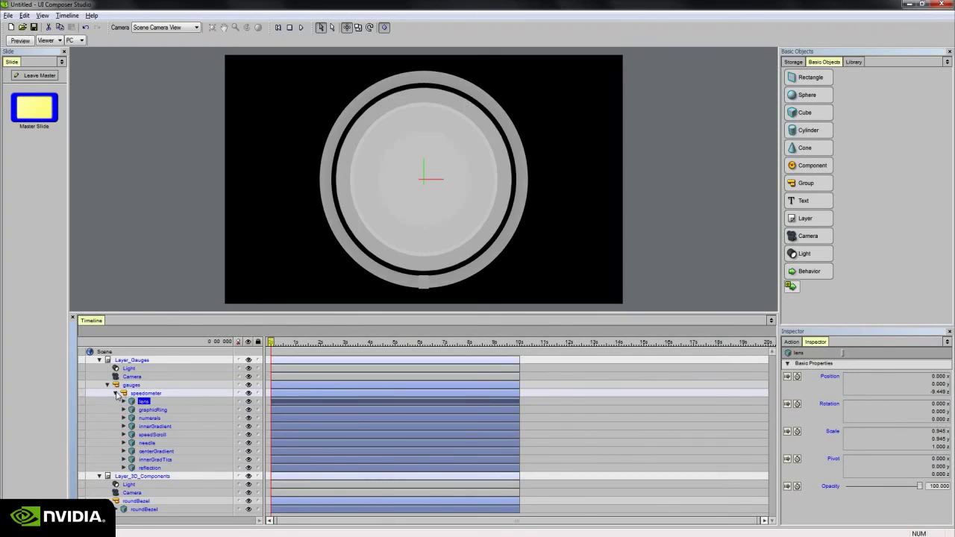
left_click(116, 393)
left_click(123, 393)
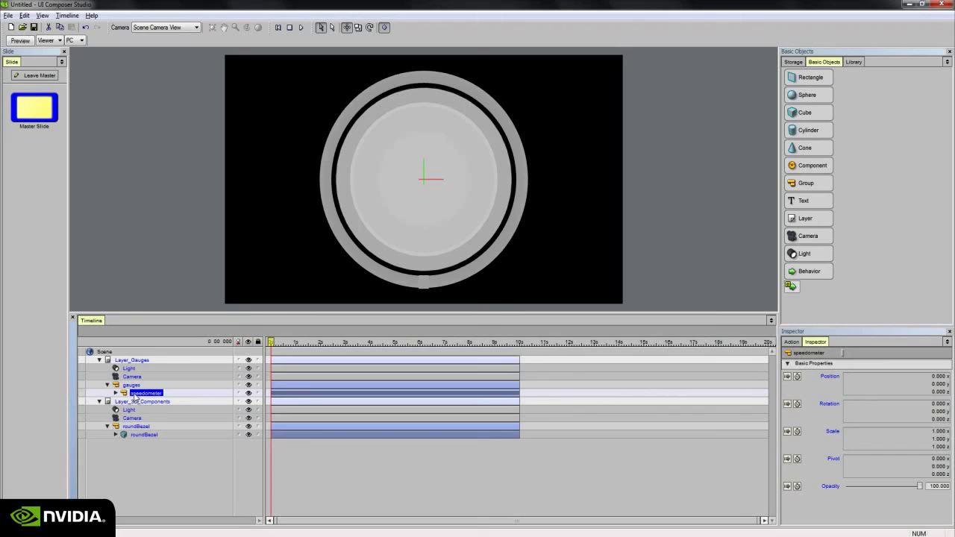
- Step through the speedometer group's child objects to examine their transforms, leaving the group collapsed and nothing selected
left_click(116, 393)
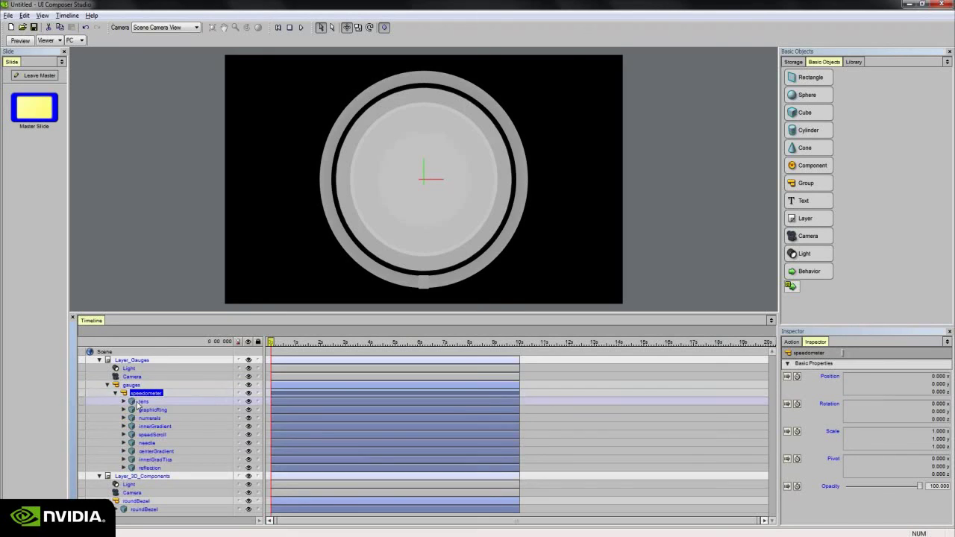
key("Down")
key("Down")
key("Down")
key("Down")
key("Down")
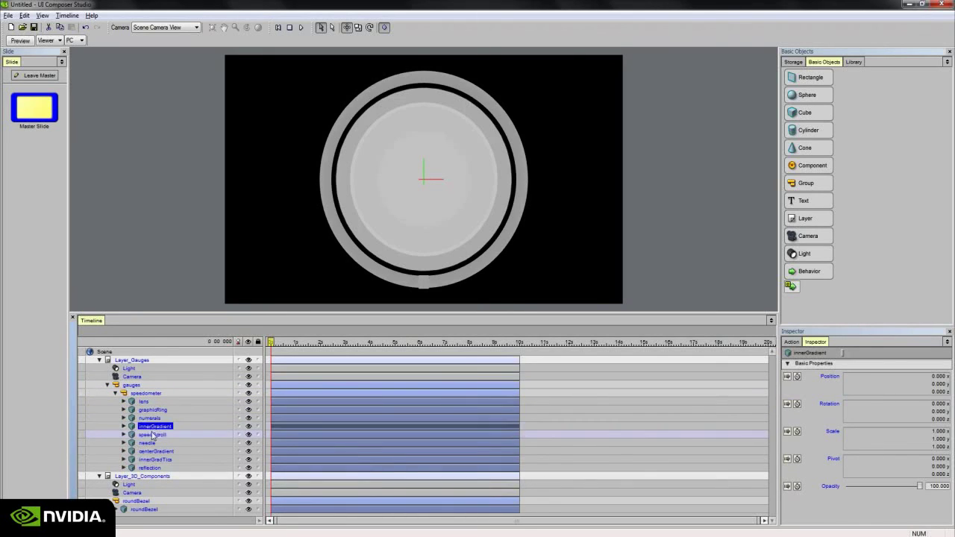
key("Down")
key("Down")
left_click(146, 394)
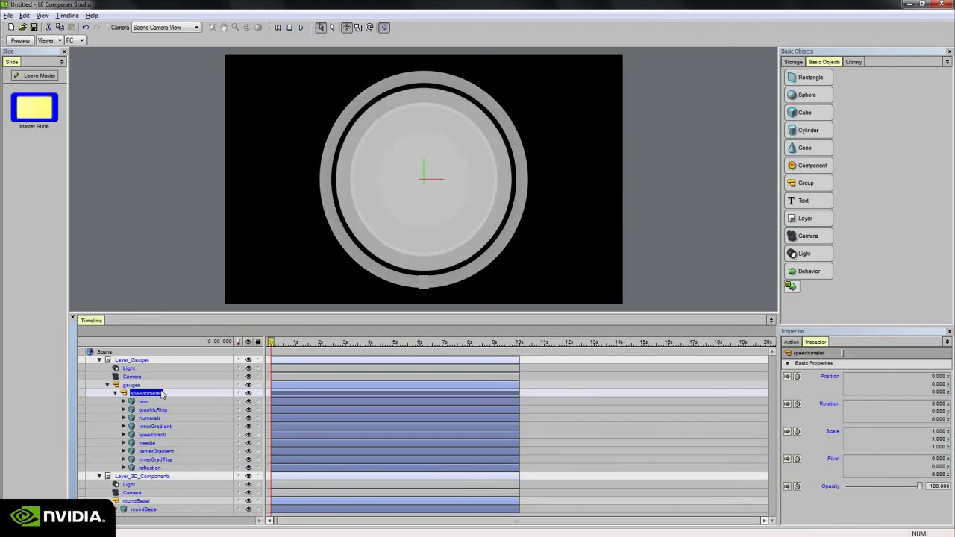
left_click(115, 393)
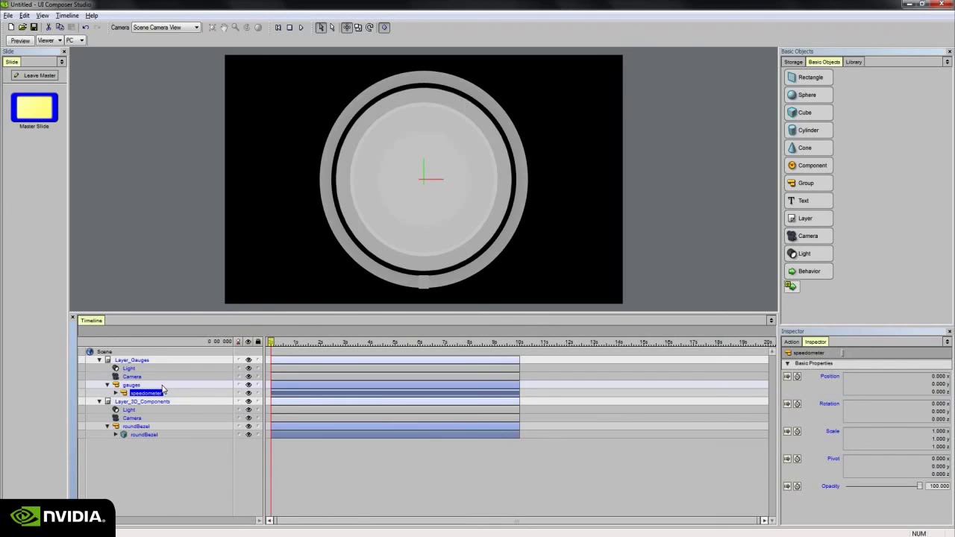
left_click(17, 386)
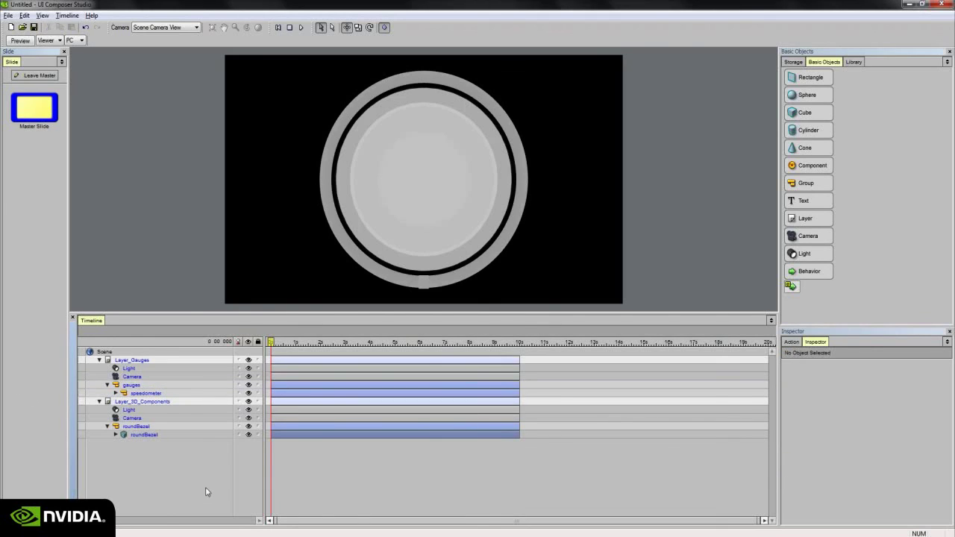
- Expand the speedometer group's lens and graphicRing objects and inspect the transMat material properties of each
left_click(116, 393)
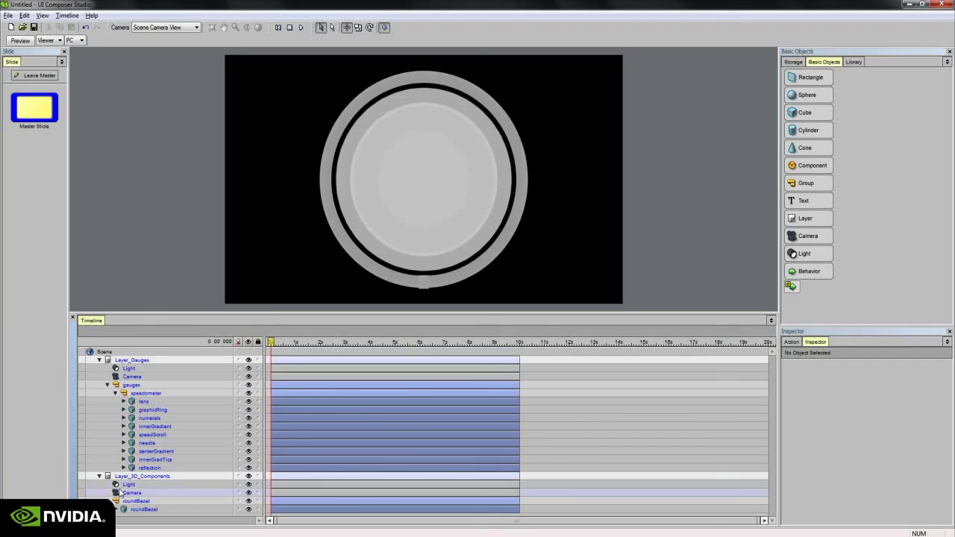
left_click(143, 402)
left_click(124, 401)
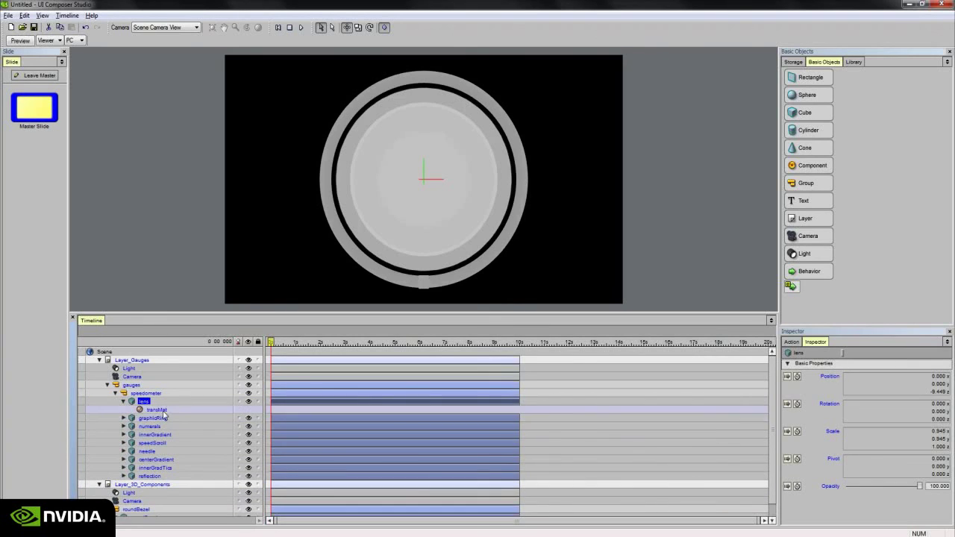
left_click(156, 410)
left_click(123, 418)
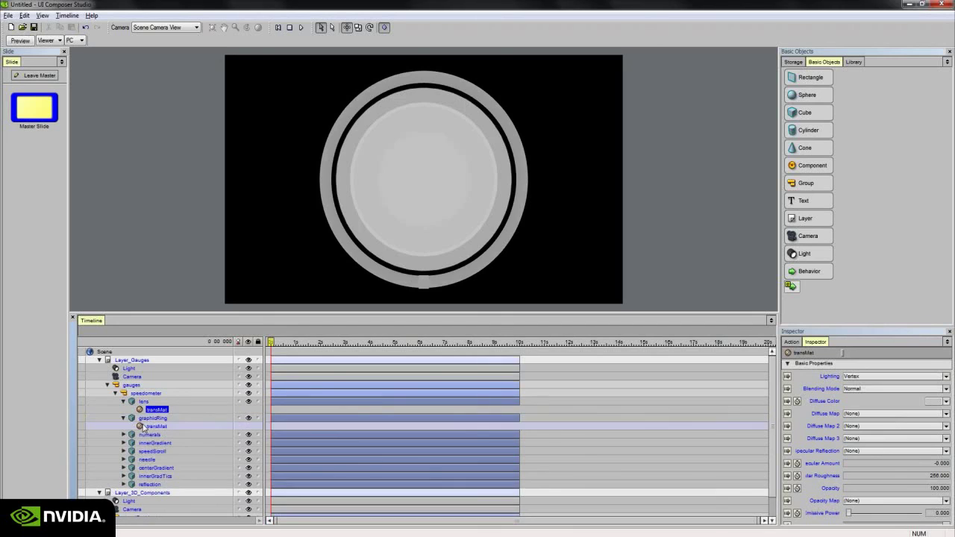
left_click(154, 426)
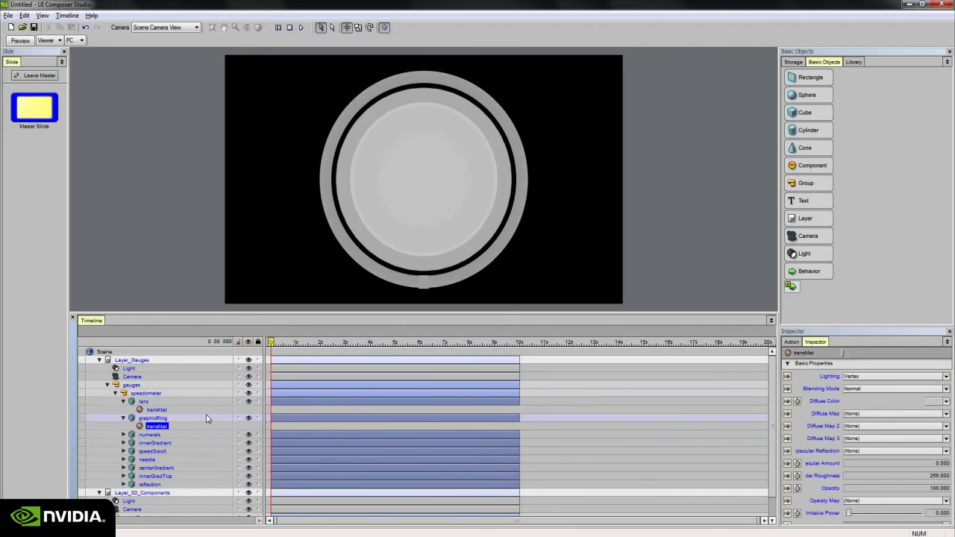